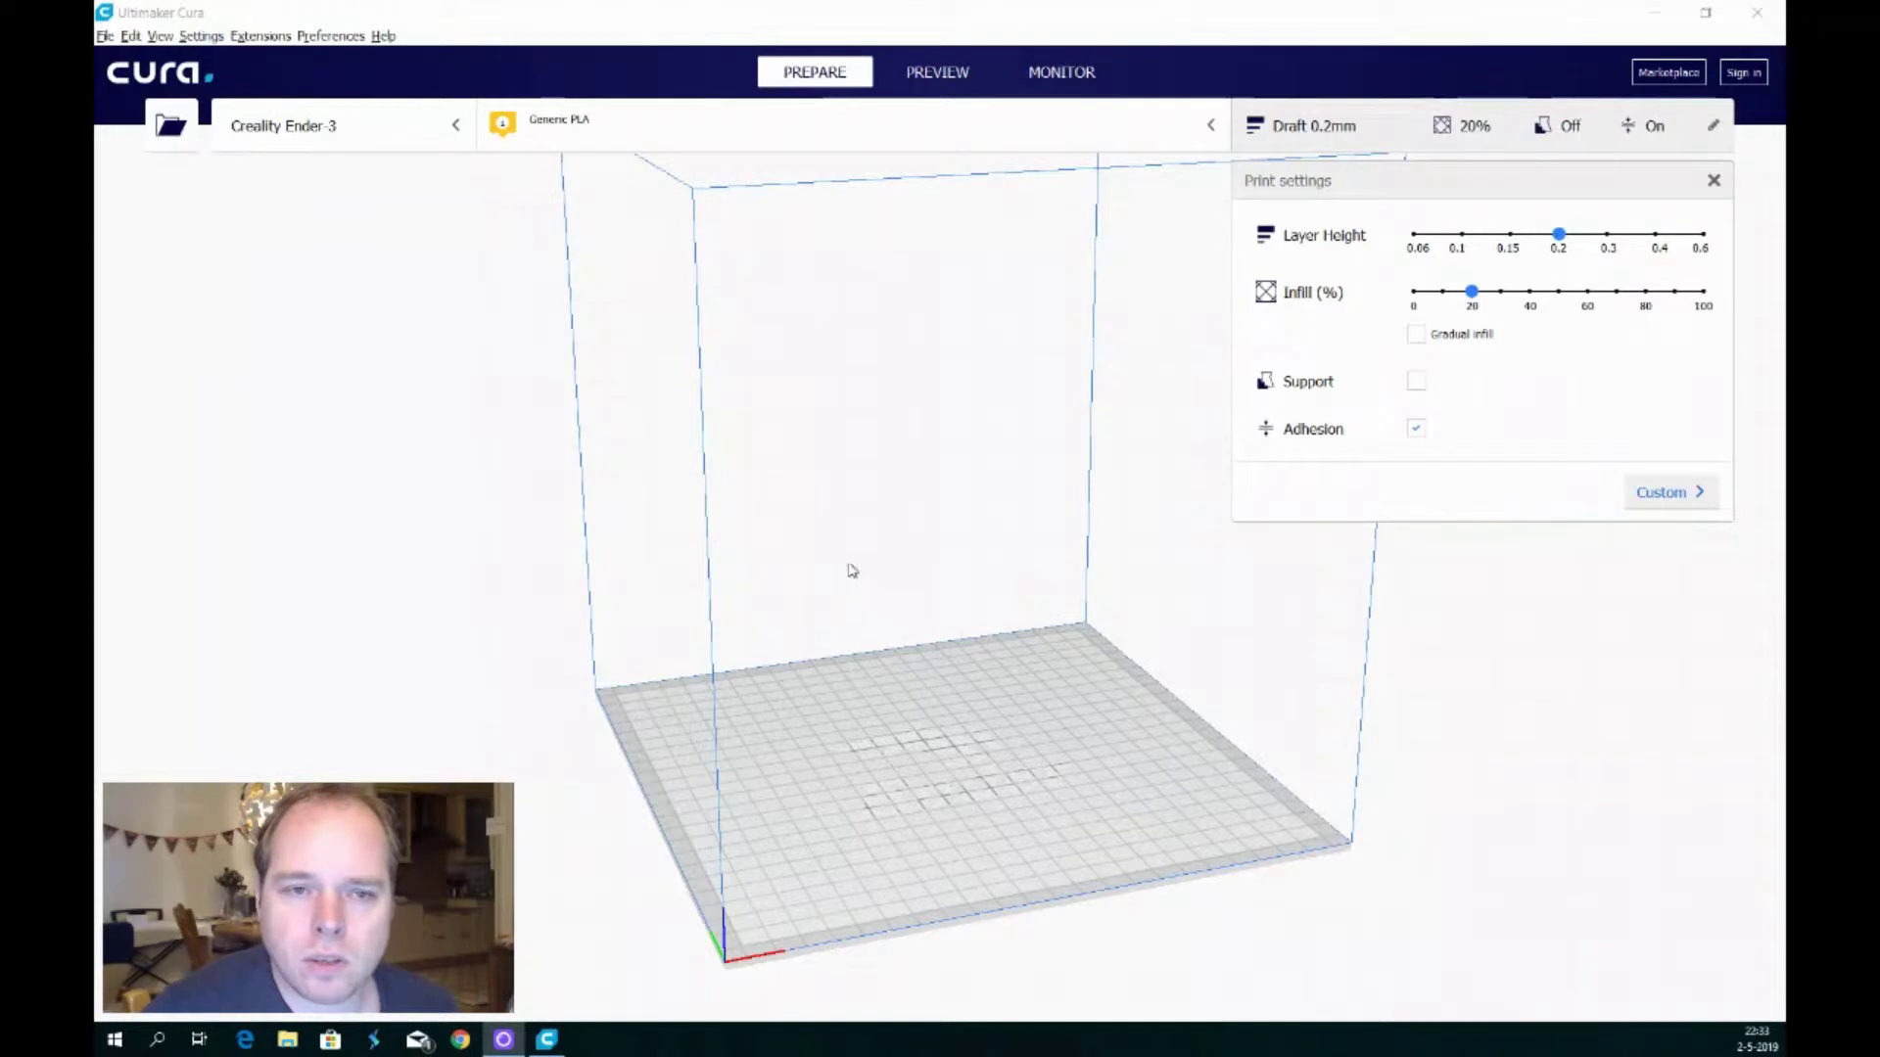
# Open the printer selector to list the configured printers, showing the Creality Ender-3
pyautogui.click(459, 132)
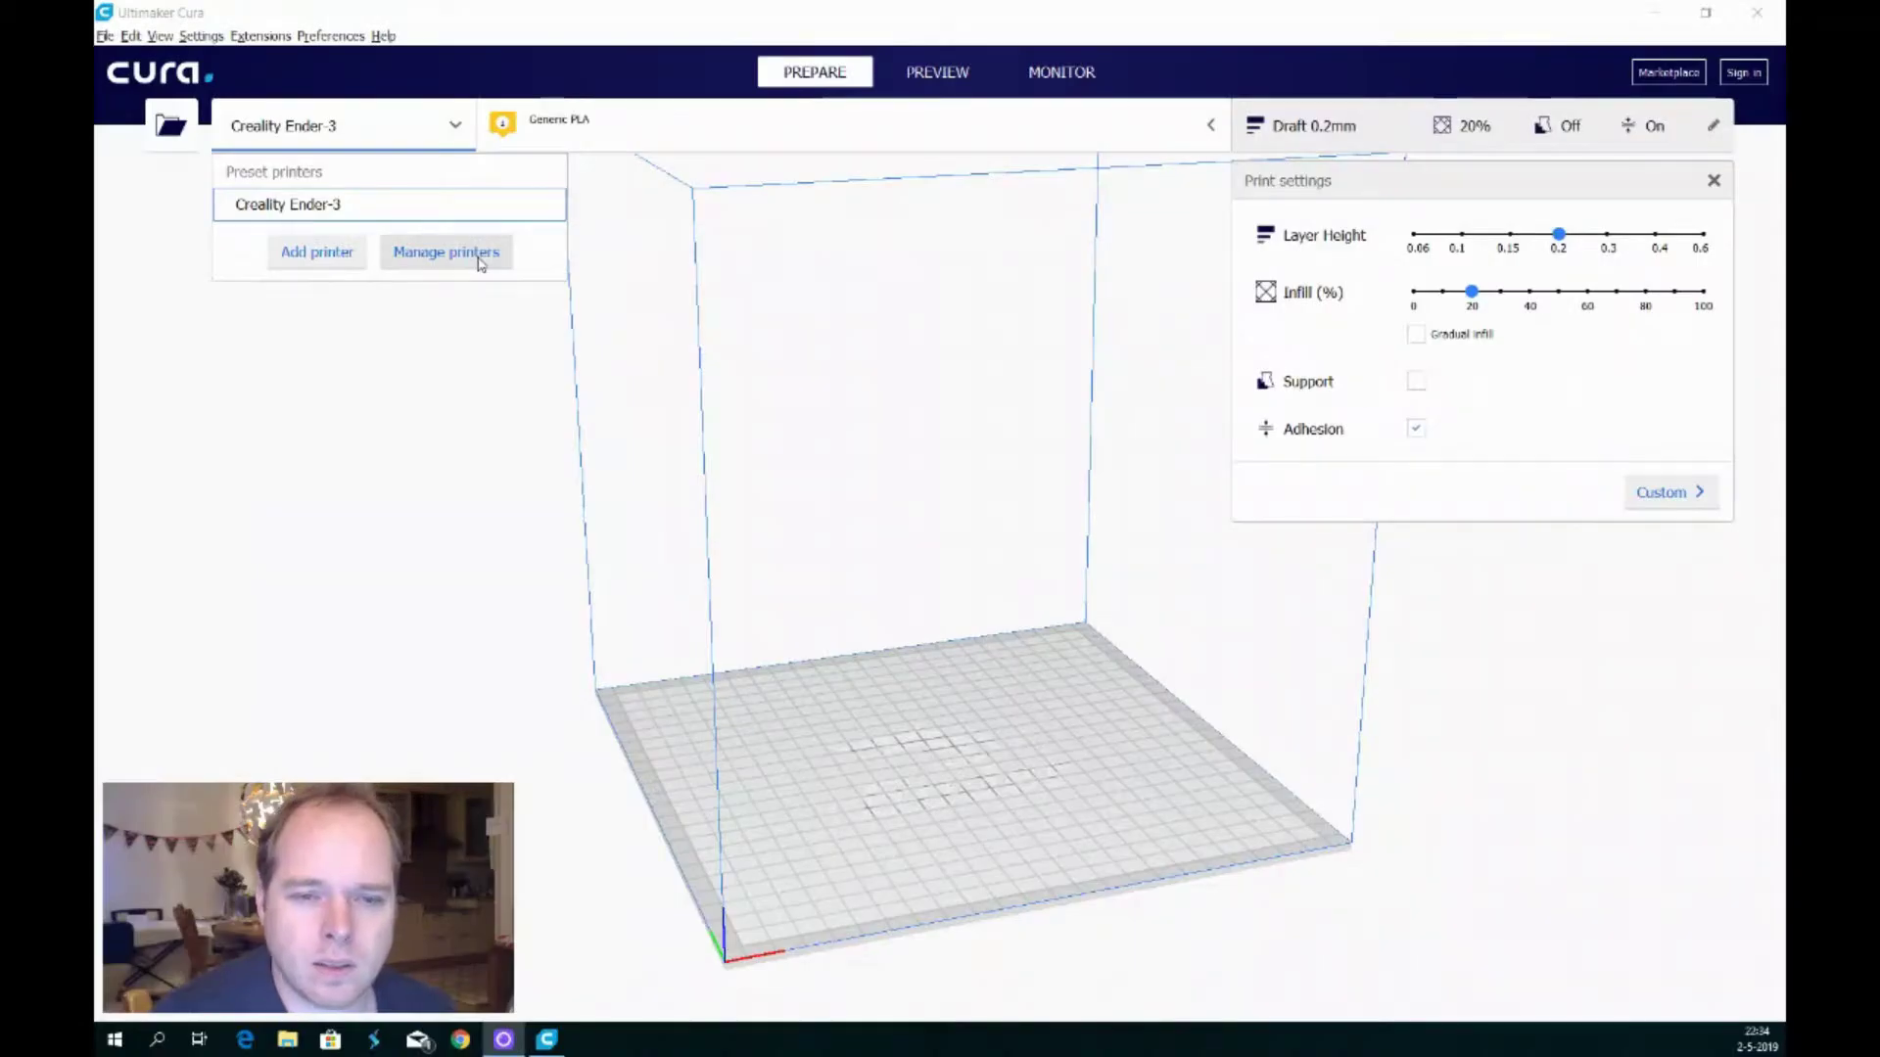
pyautogui.click(477, 264)
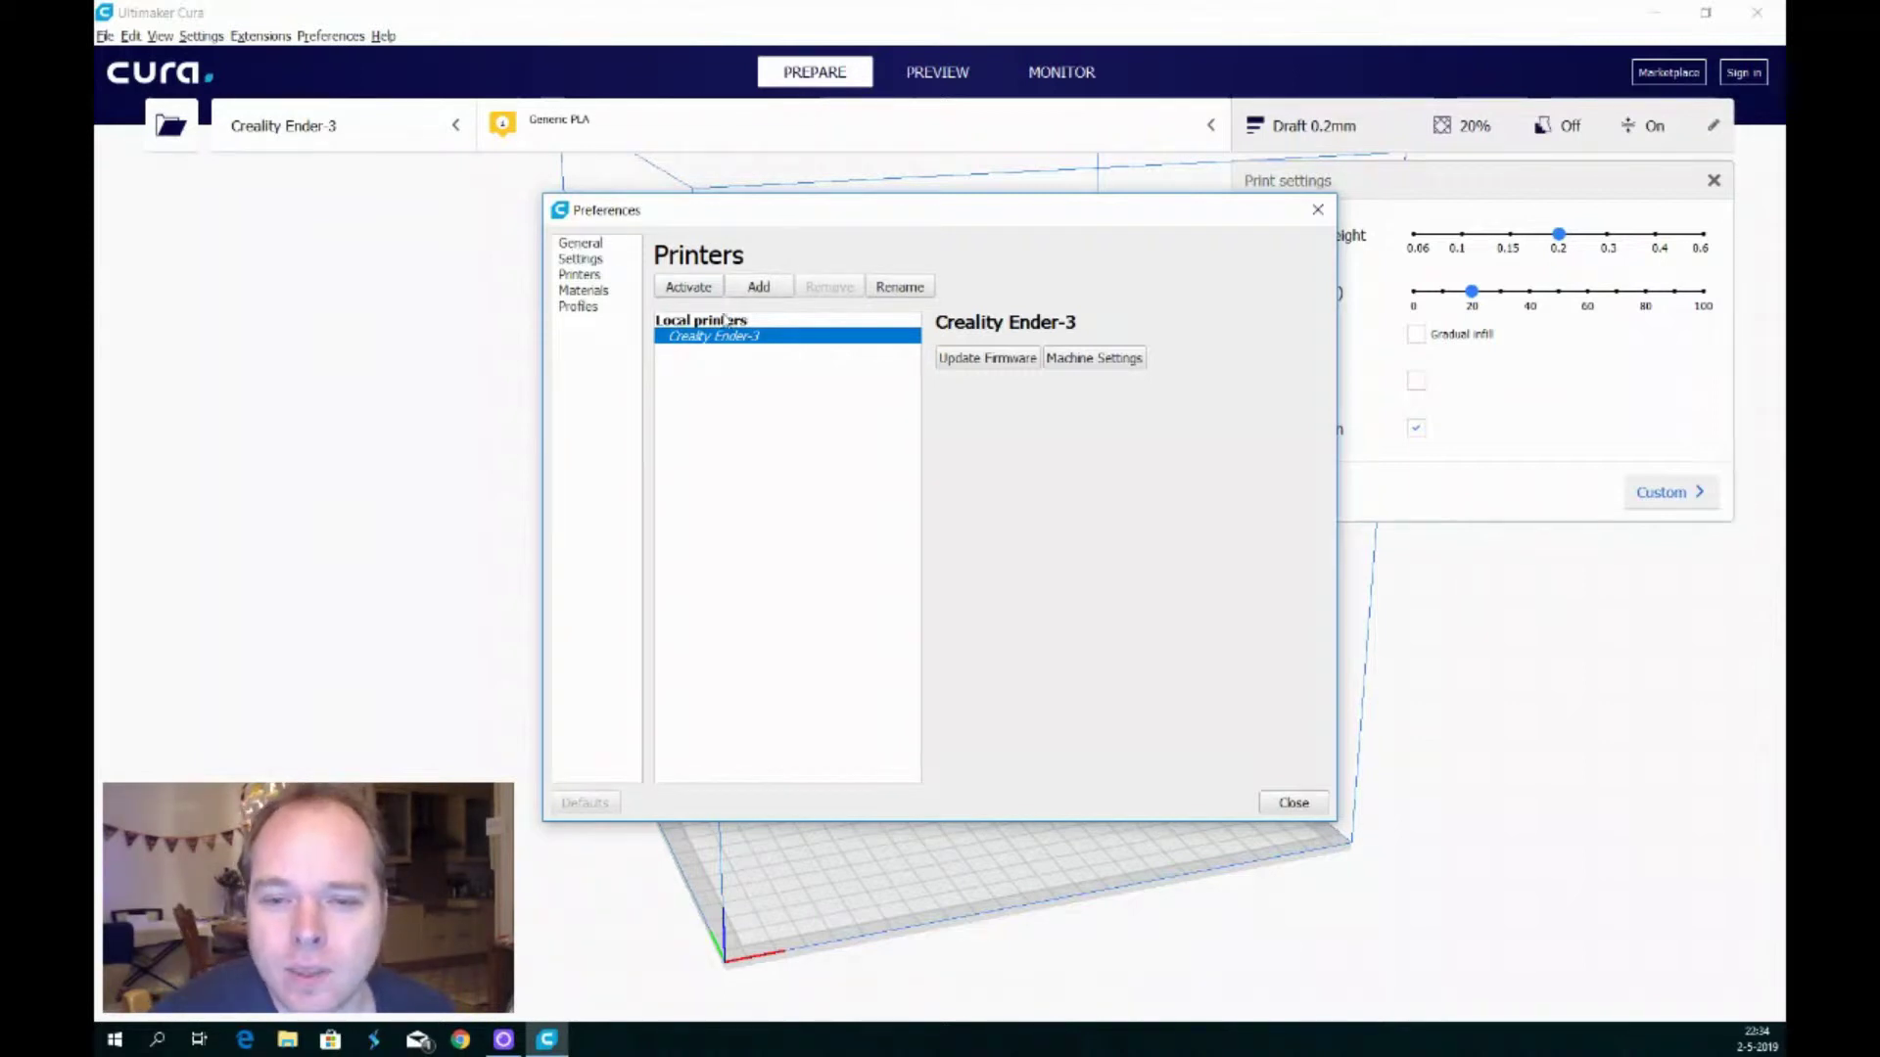
pyautogui.click(760, 287)
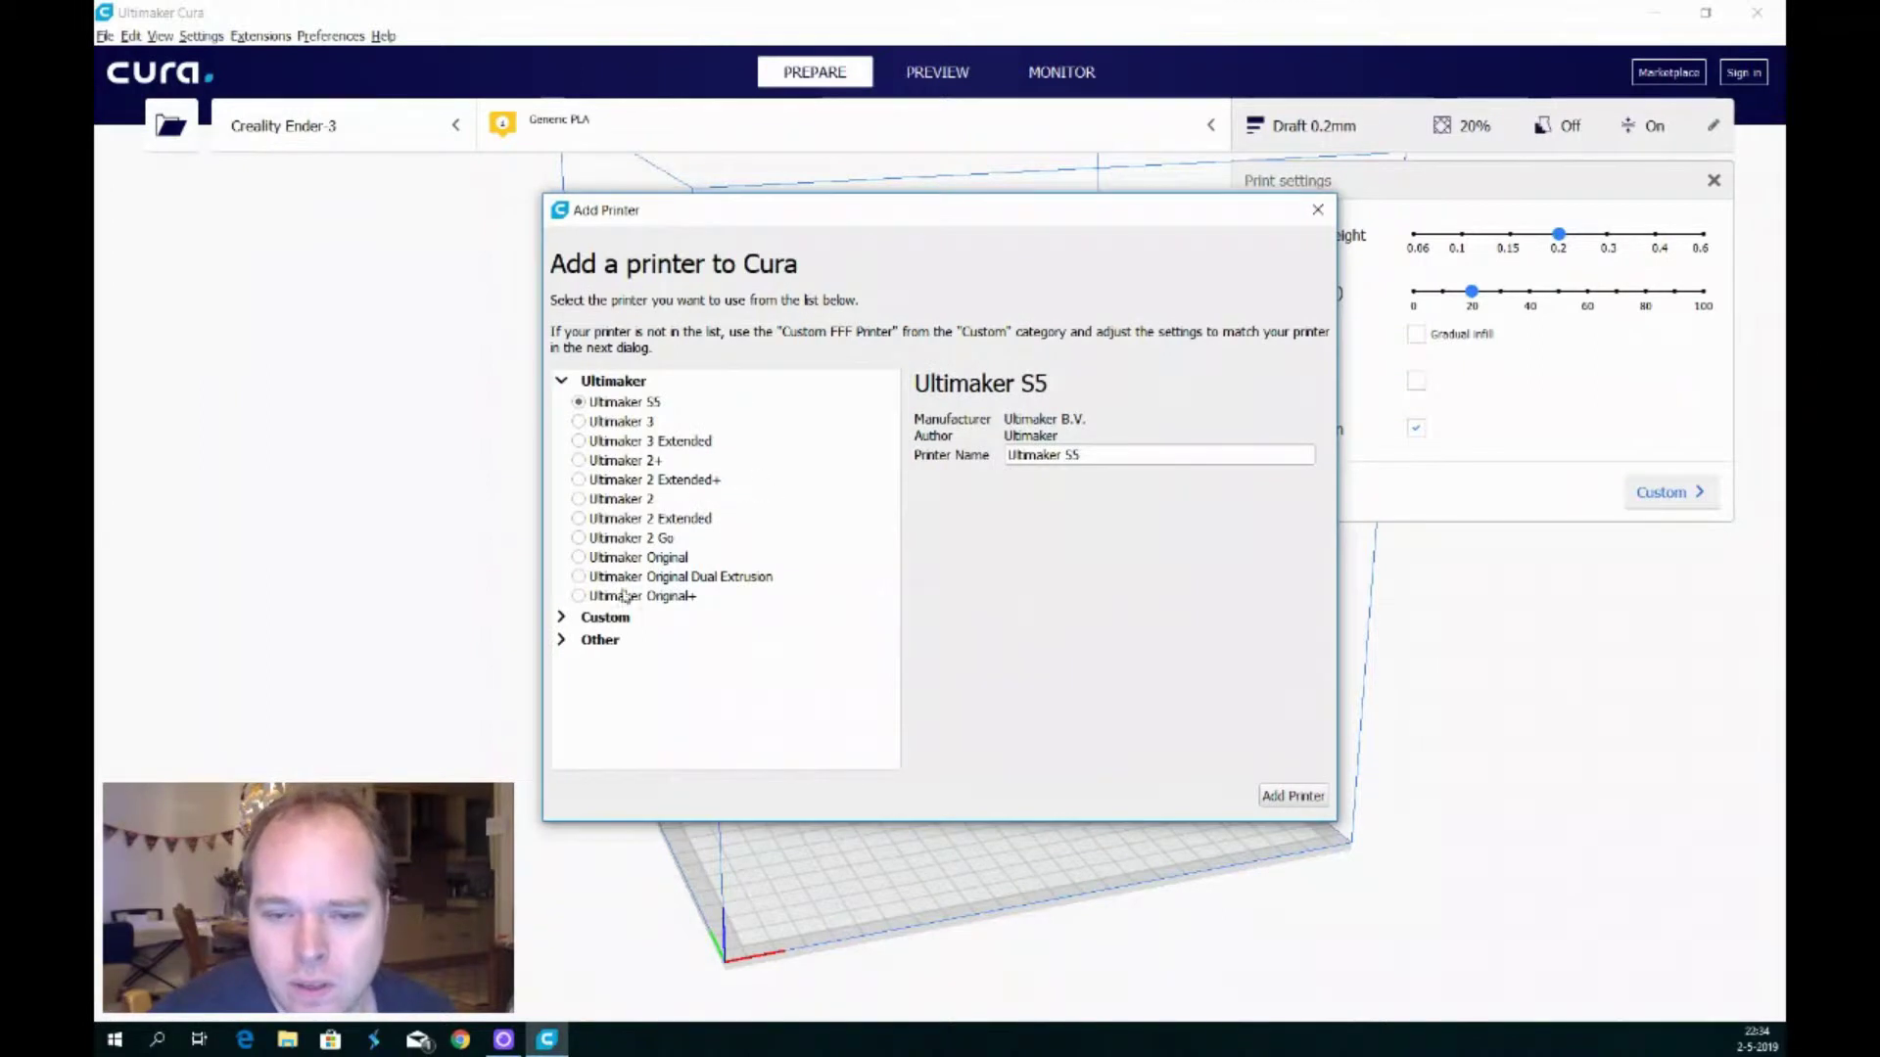
pyautogui.click(563, 618)
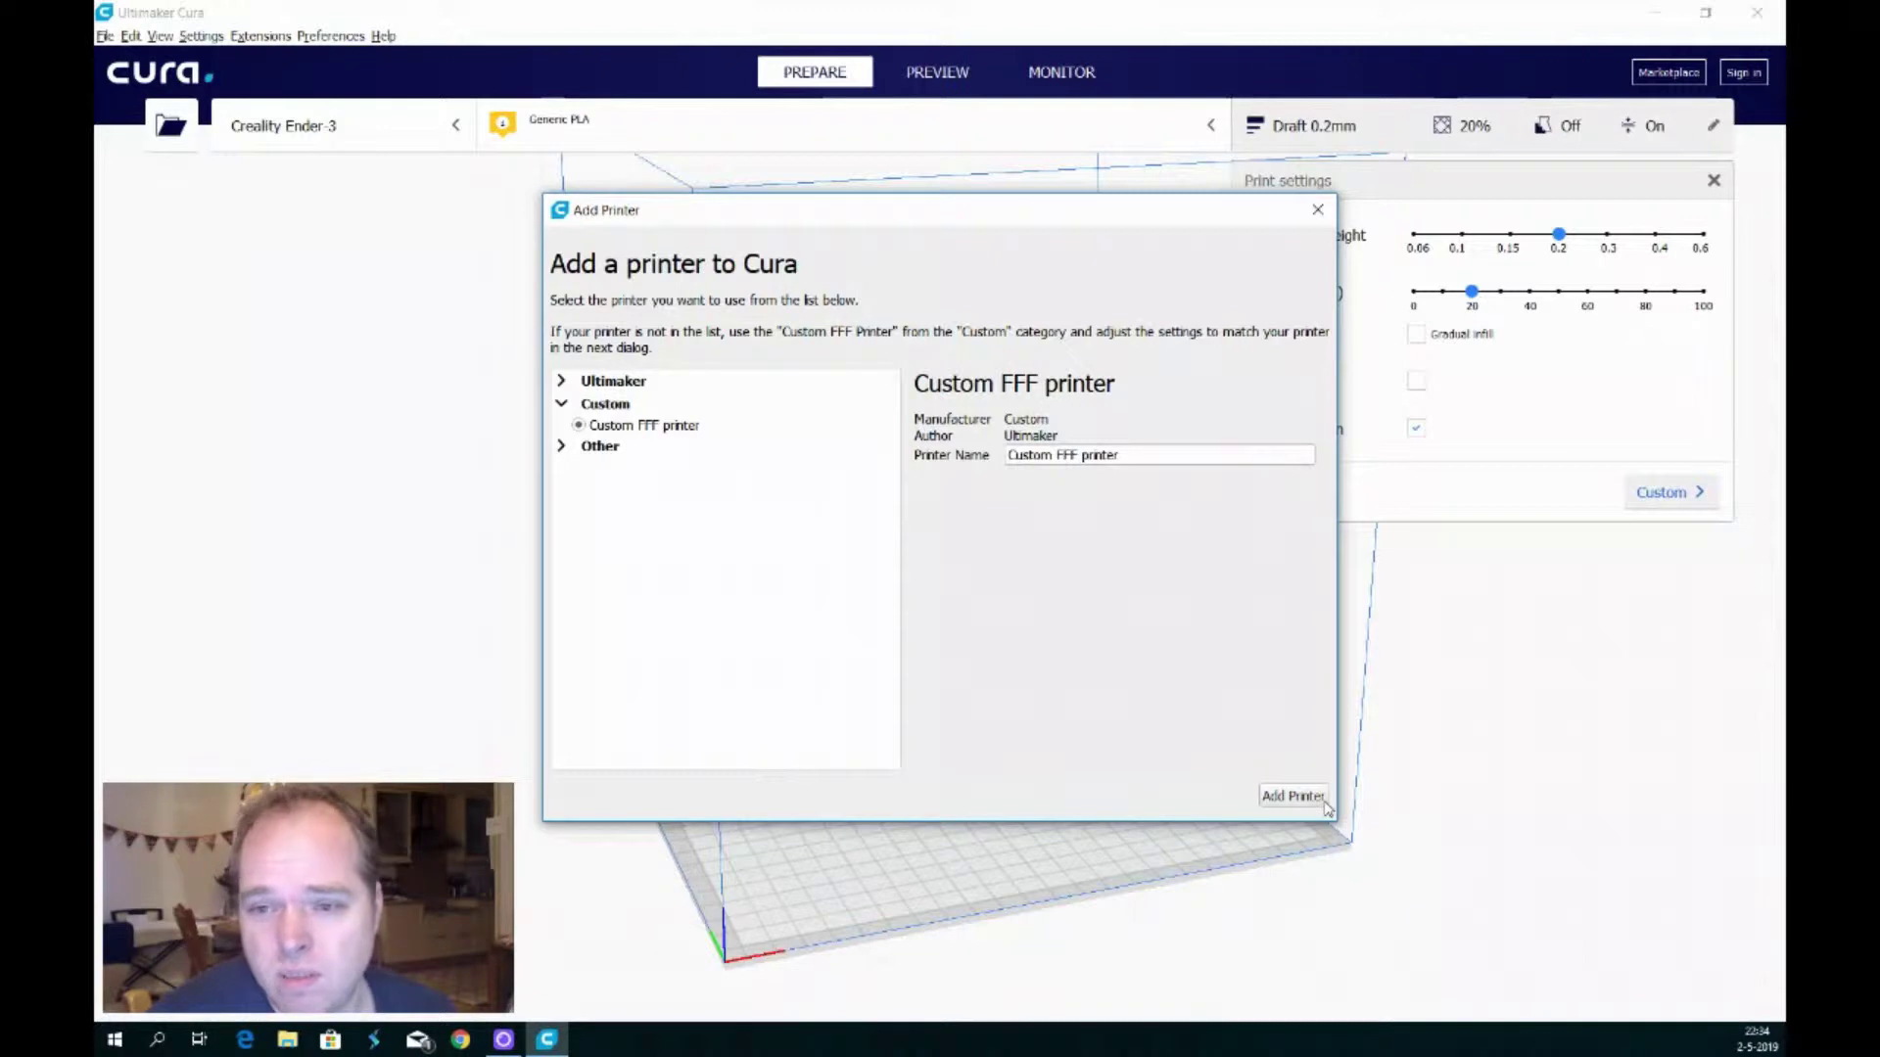
pyautogui.click(1318, 208)
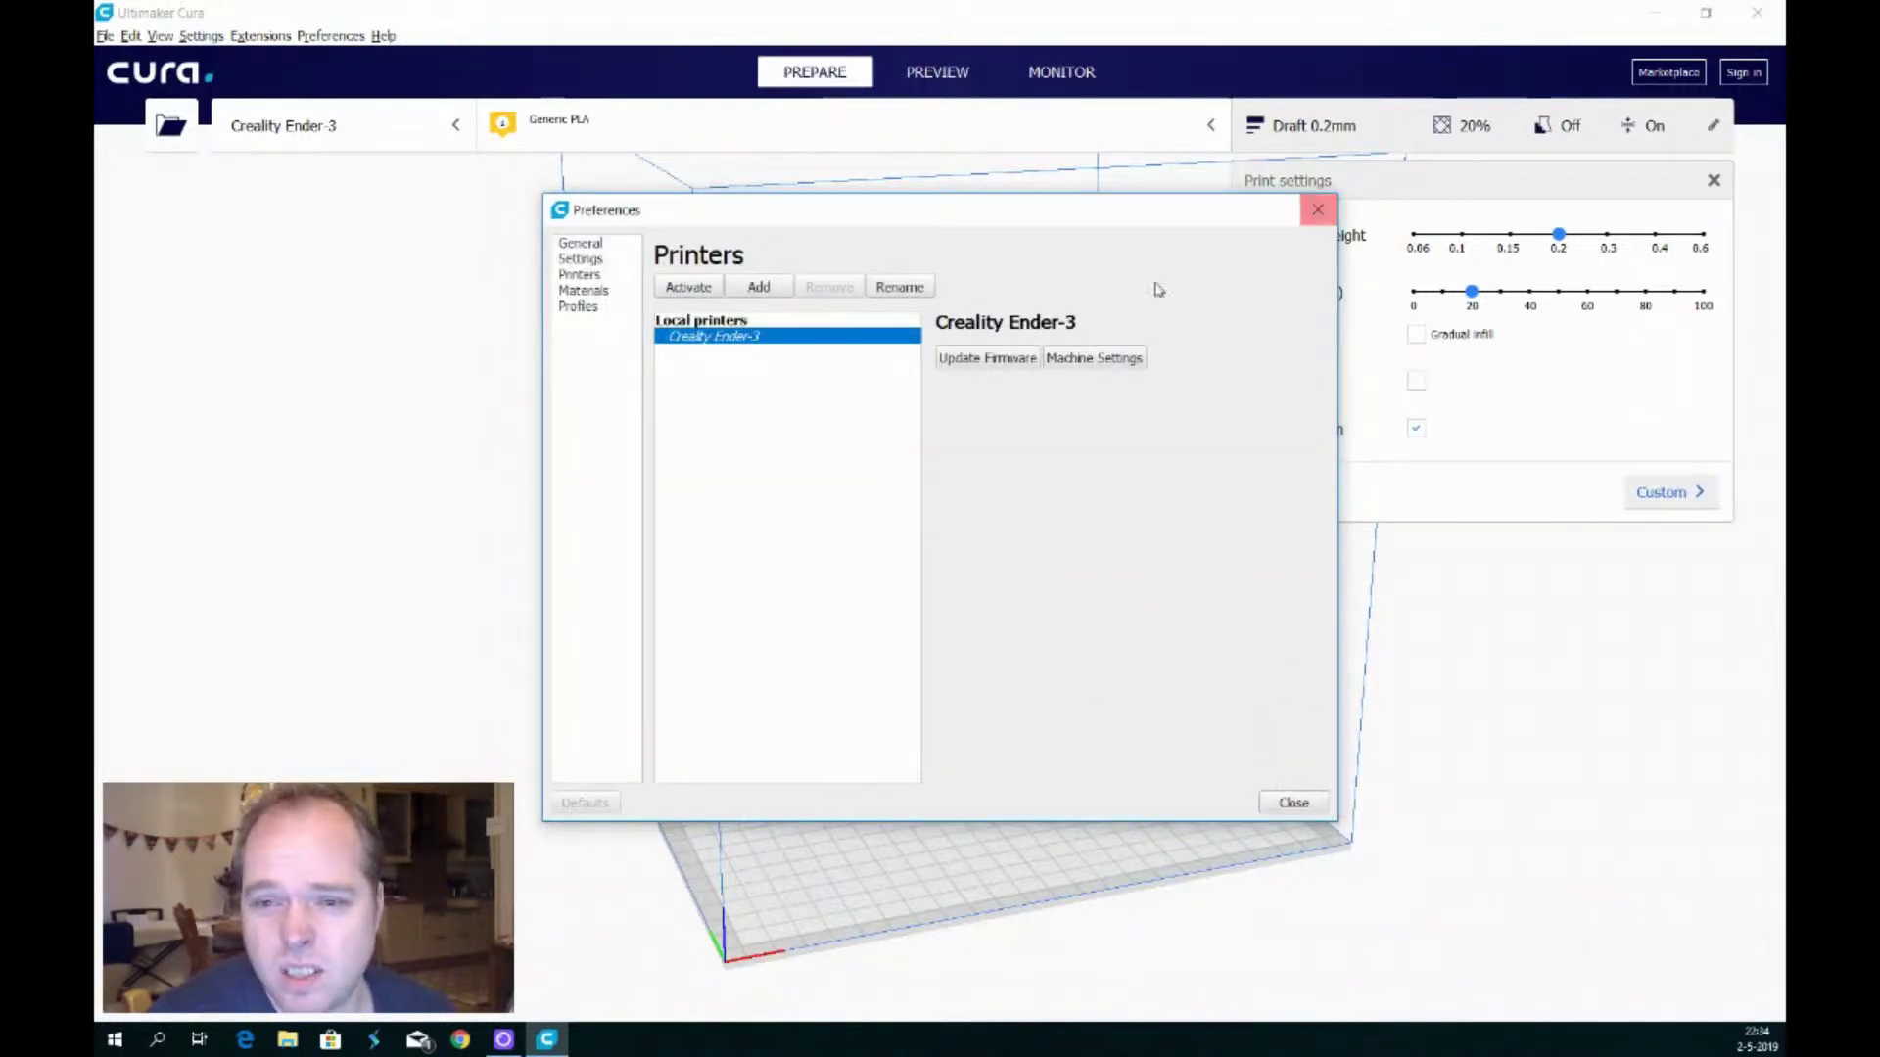
pyautogui.click(1293, 804)
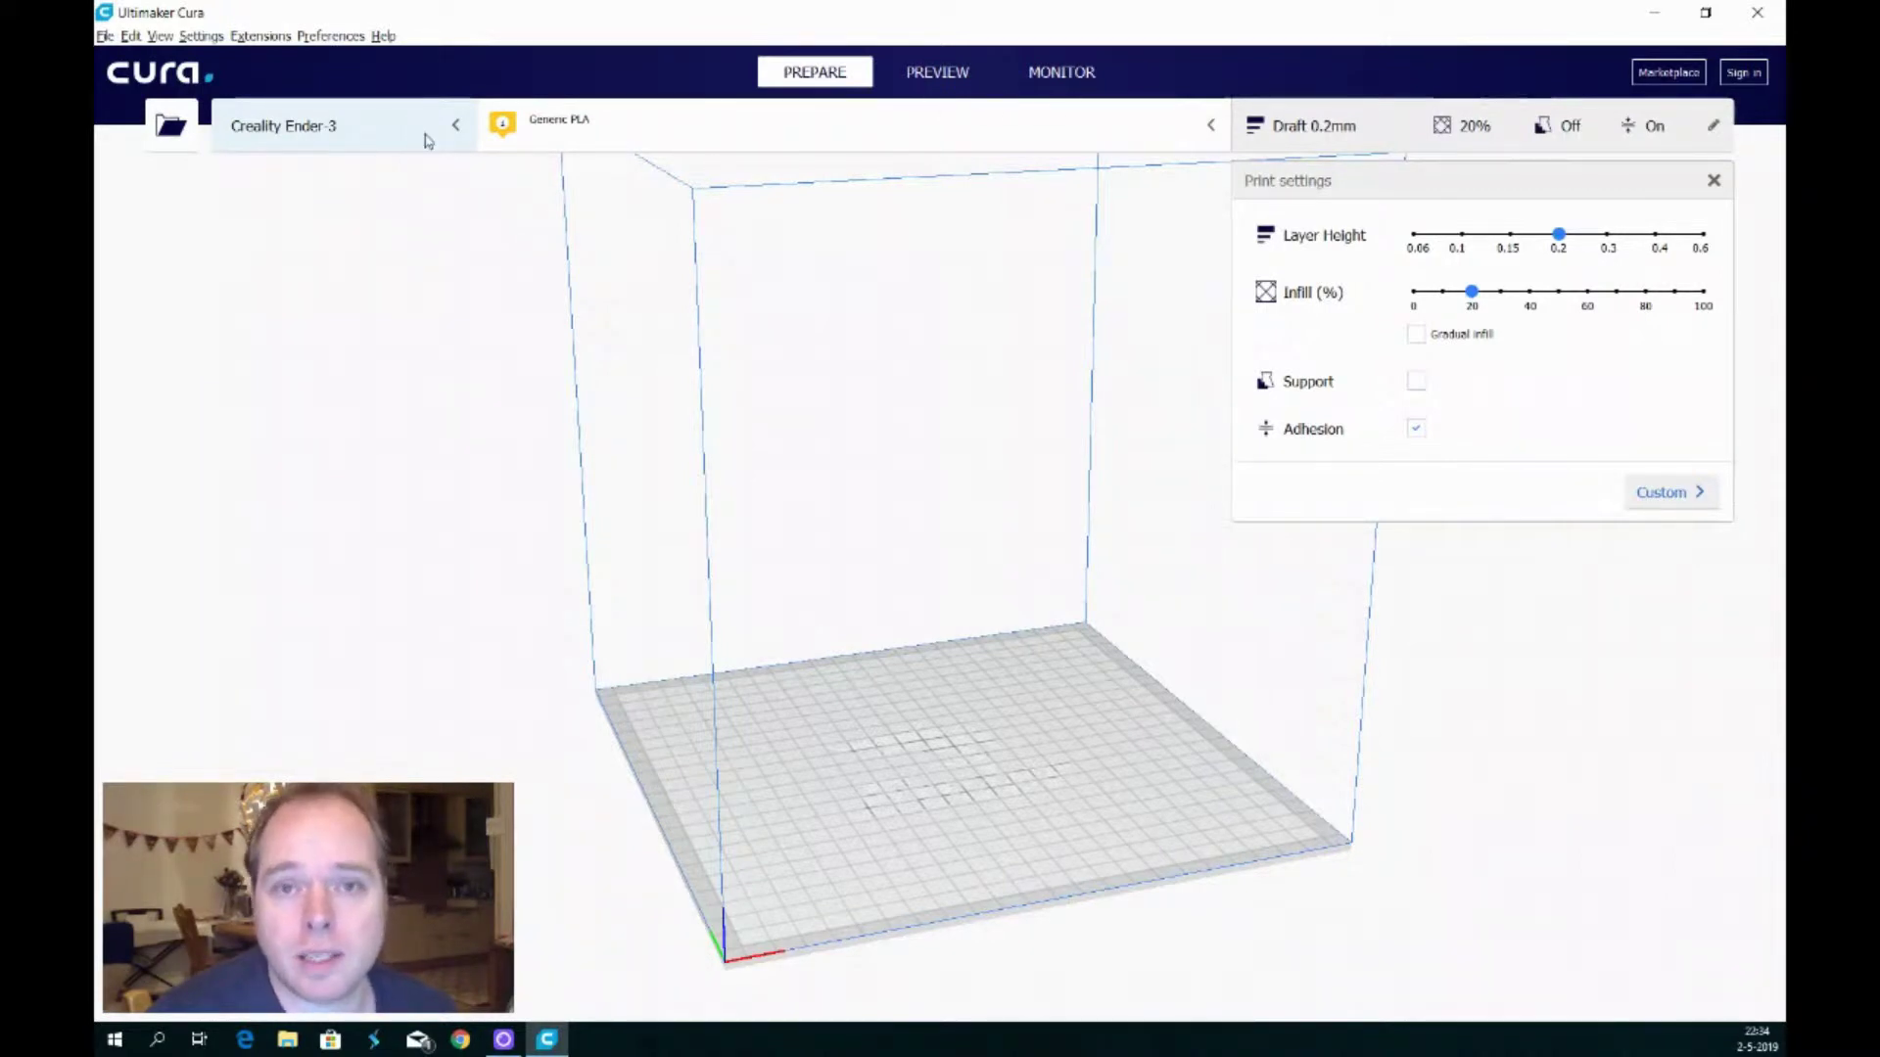
# Load the 3DBenchy file onto the Ender-3 build plate and orbit around it
pyautogui.click(167, 140)
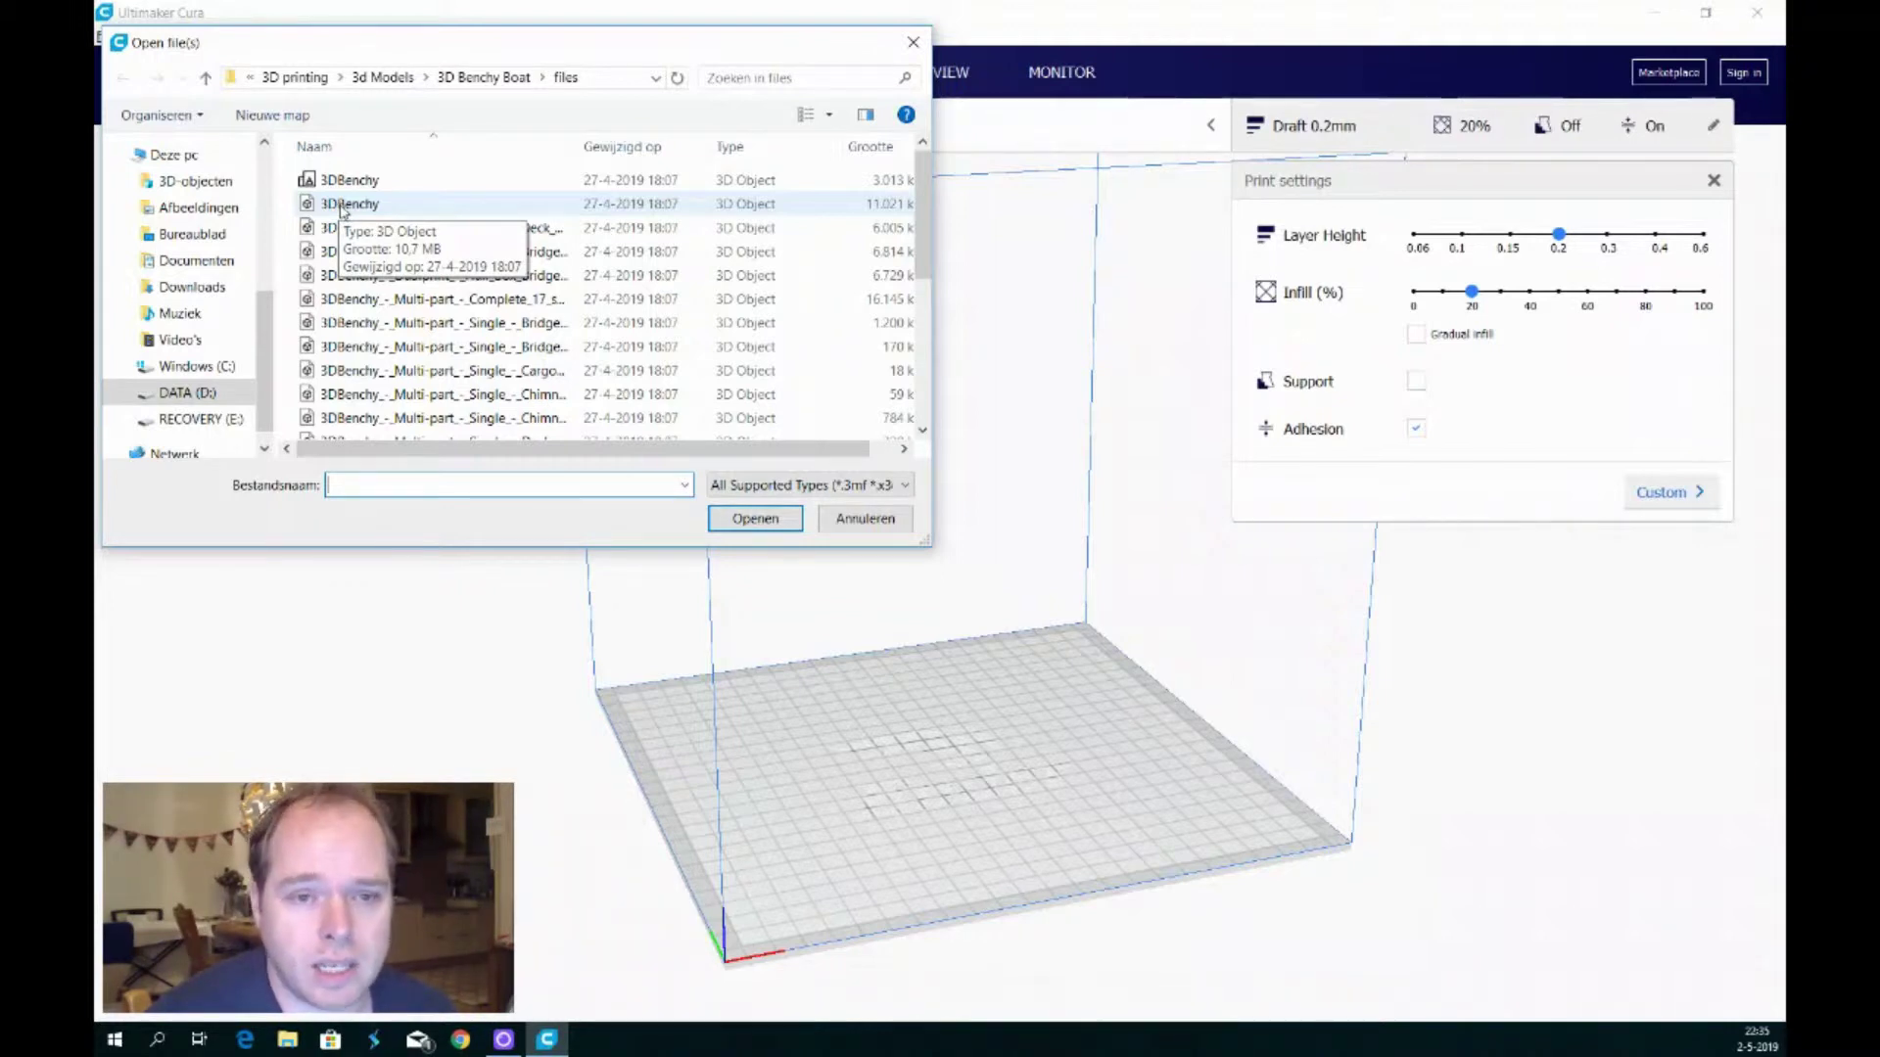
pyautogui.doubleClick(342, 211)
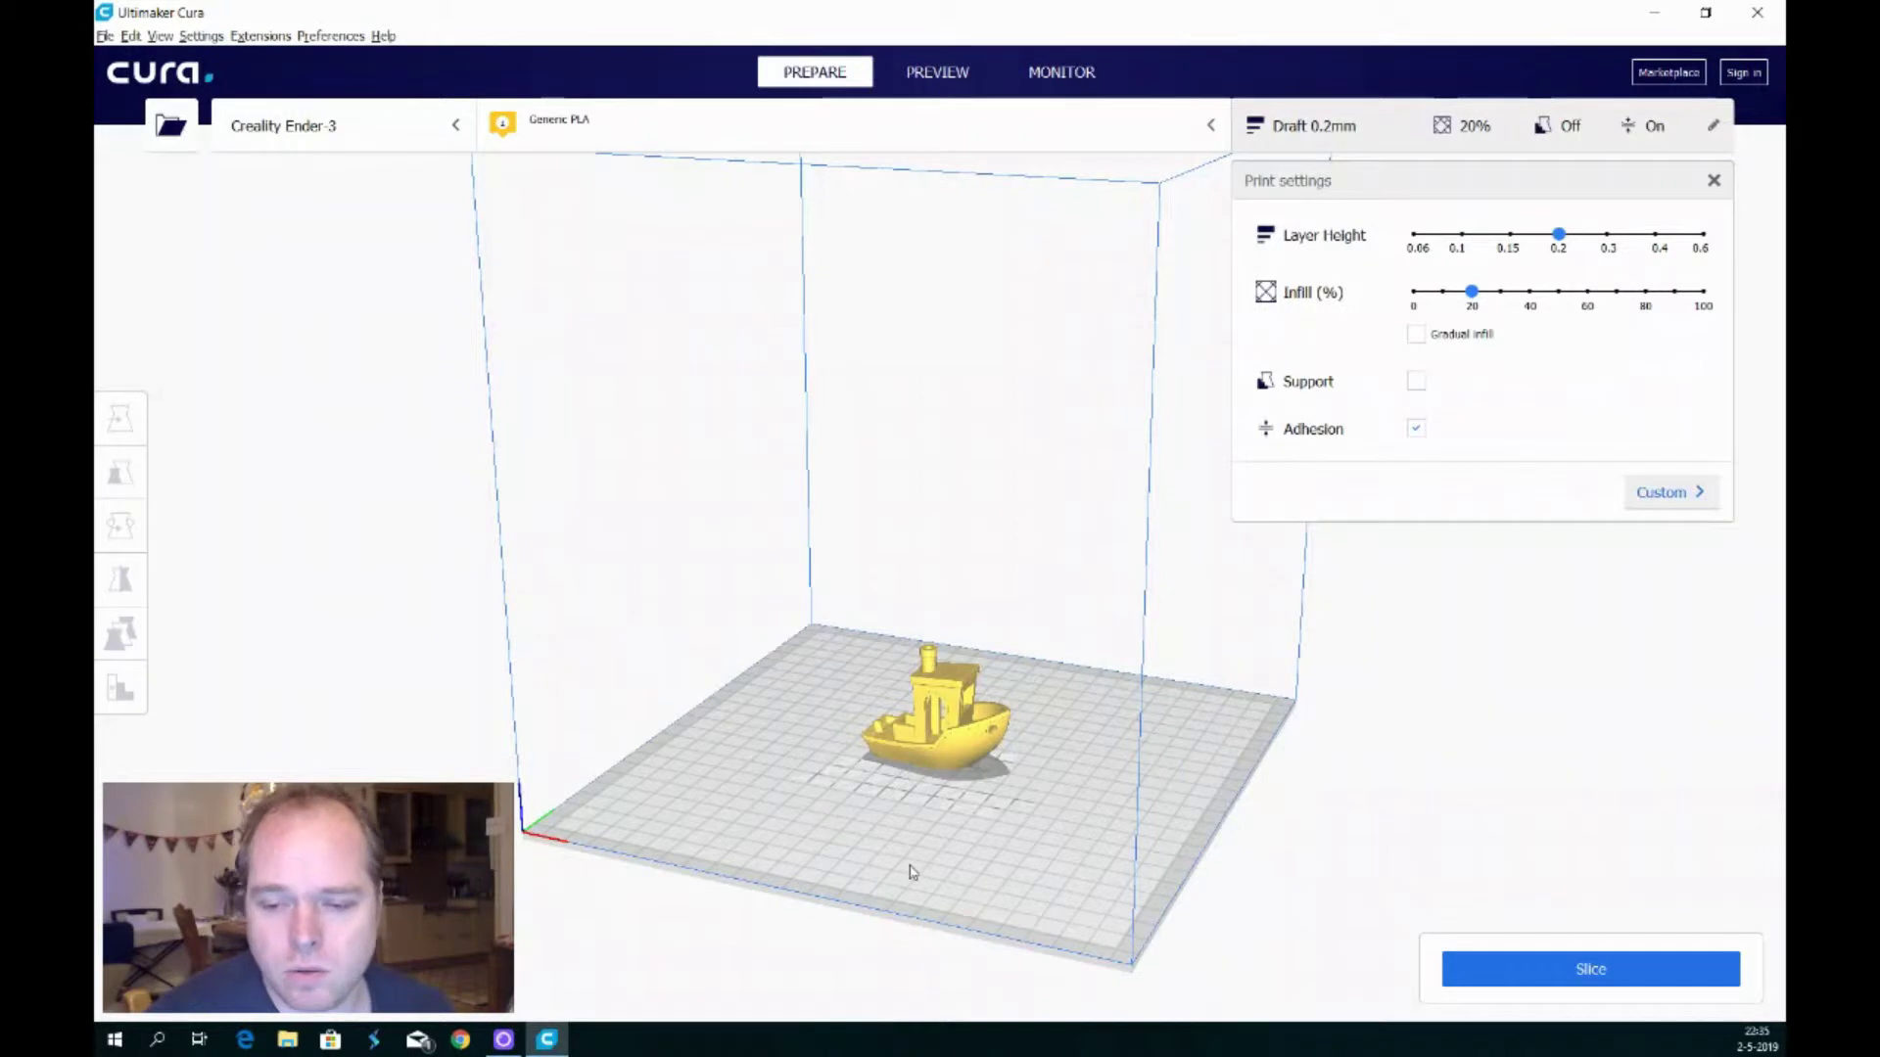
pyautogui.moveTo(912, 836); pyautogui.dragTo(1113, 827, button='right')
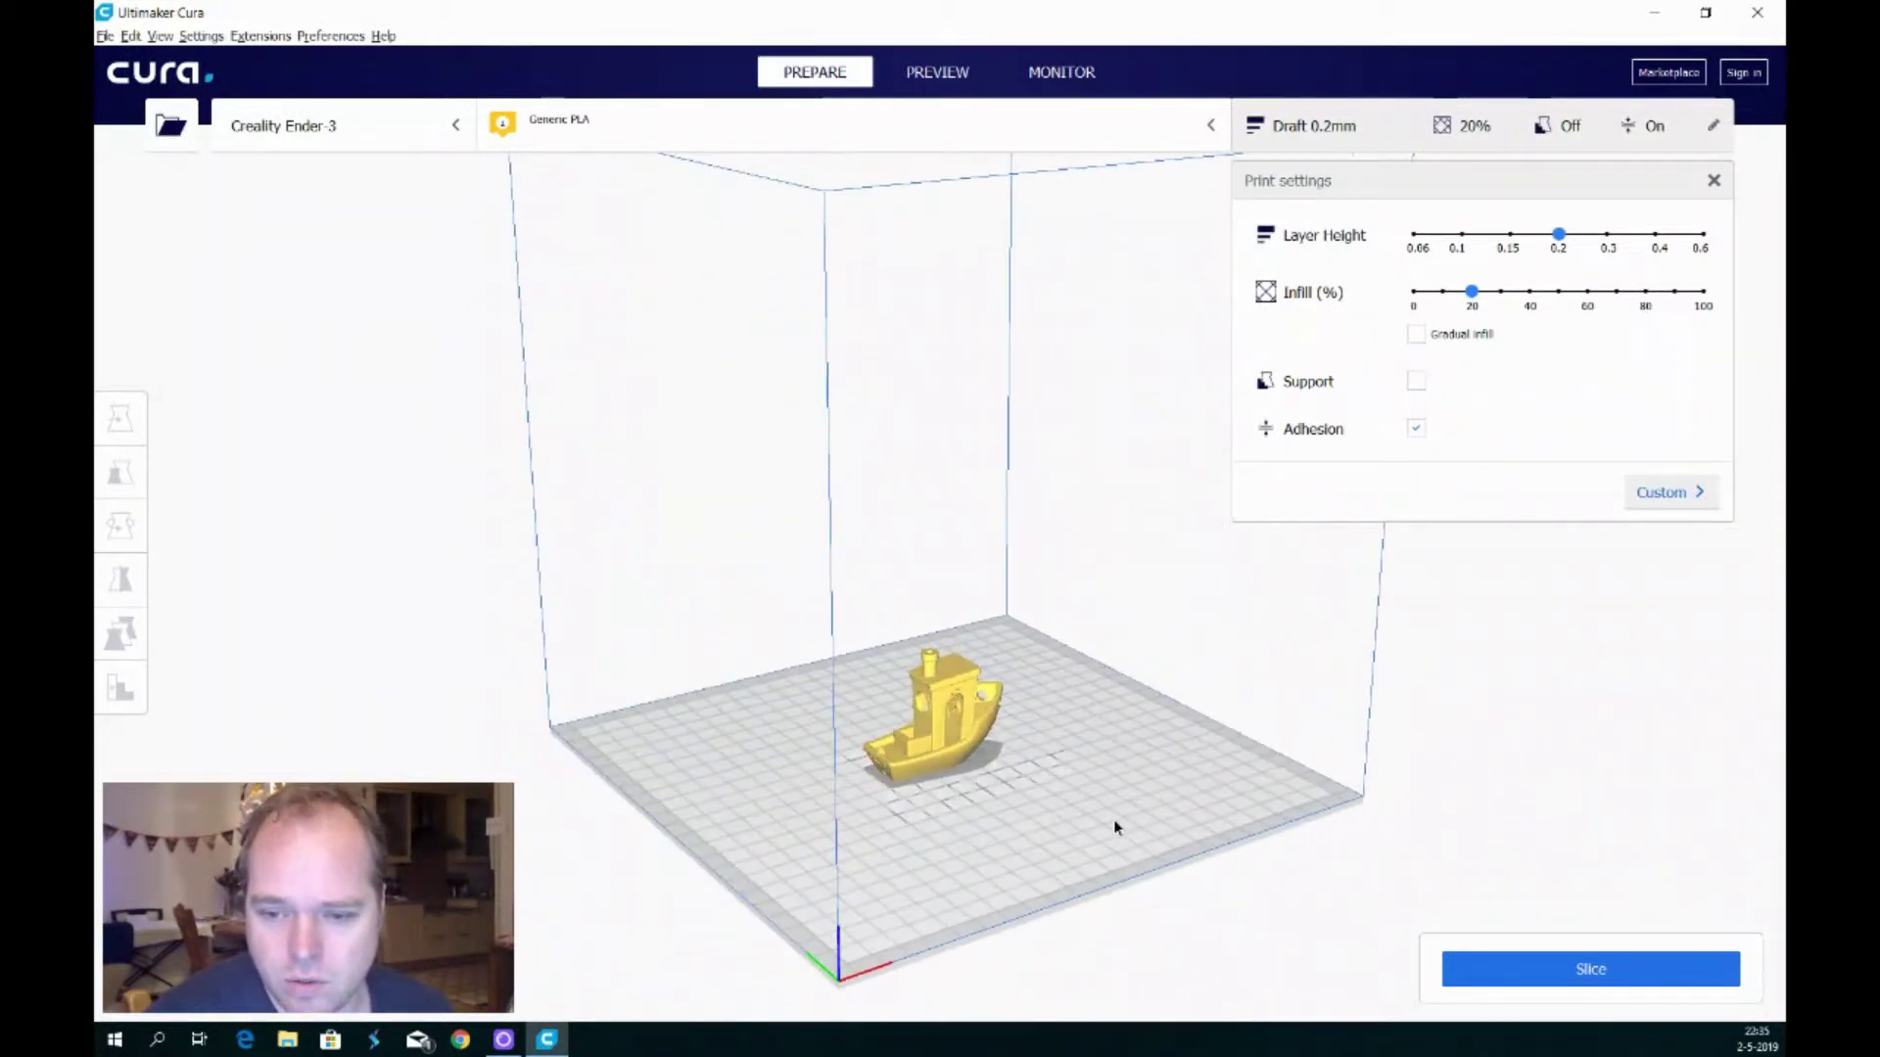
pyautogui.moveTo(1079, 797)
pyautogui.mouseDown(button='right')
pyautogui.moveTo(765, 790)
pyautogui.moveTo(1037, 810)
pyautogui.mouseUp(button='right')
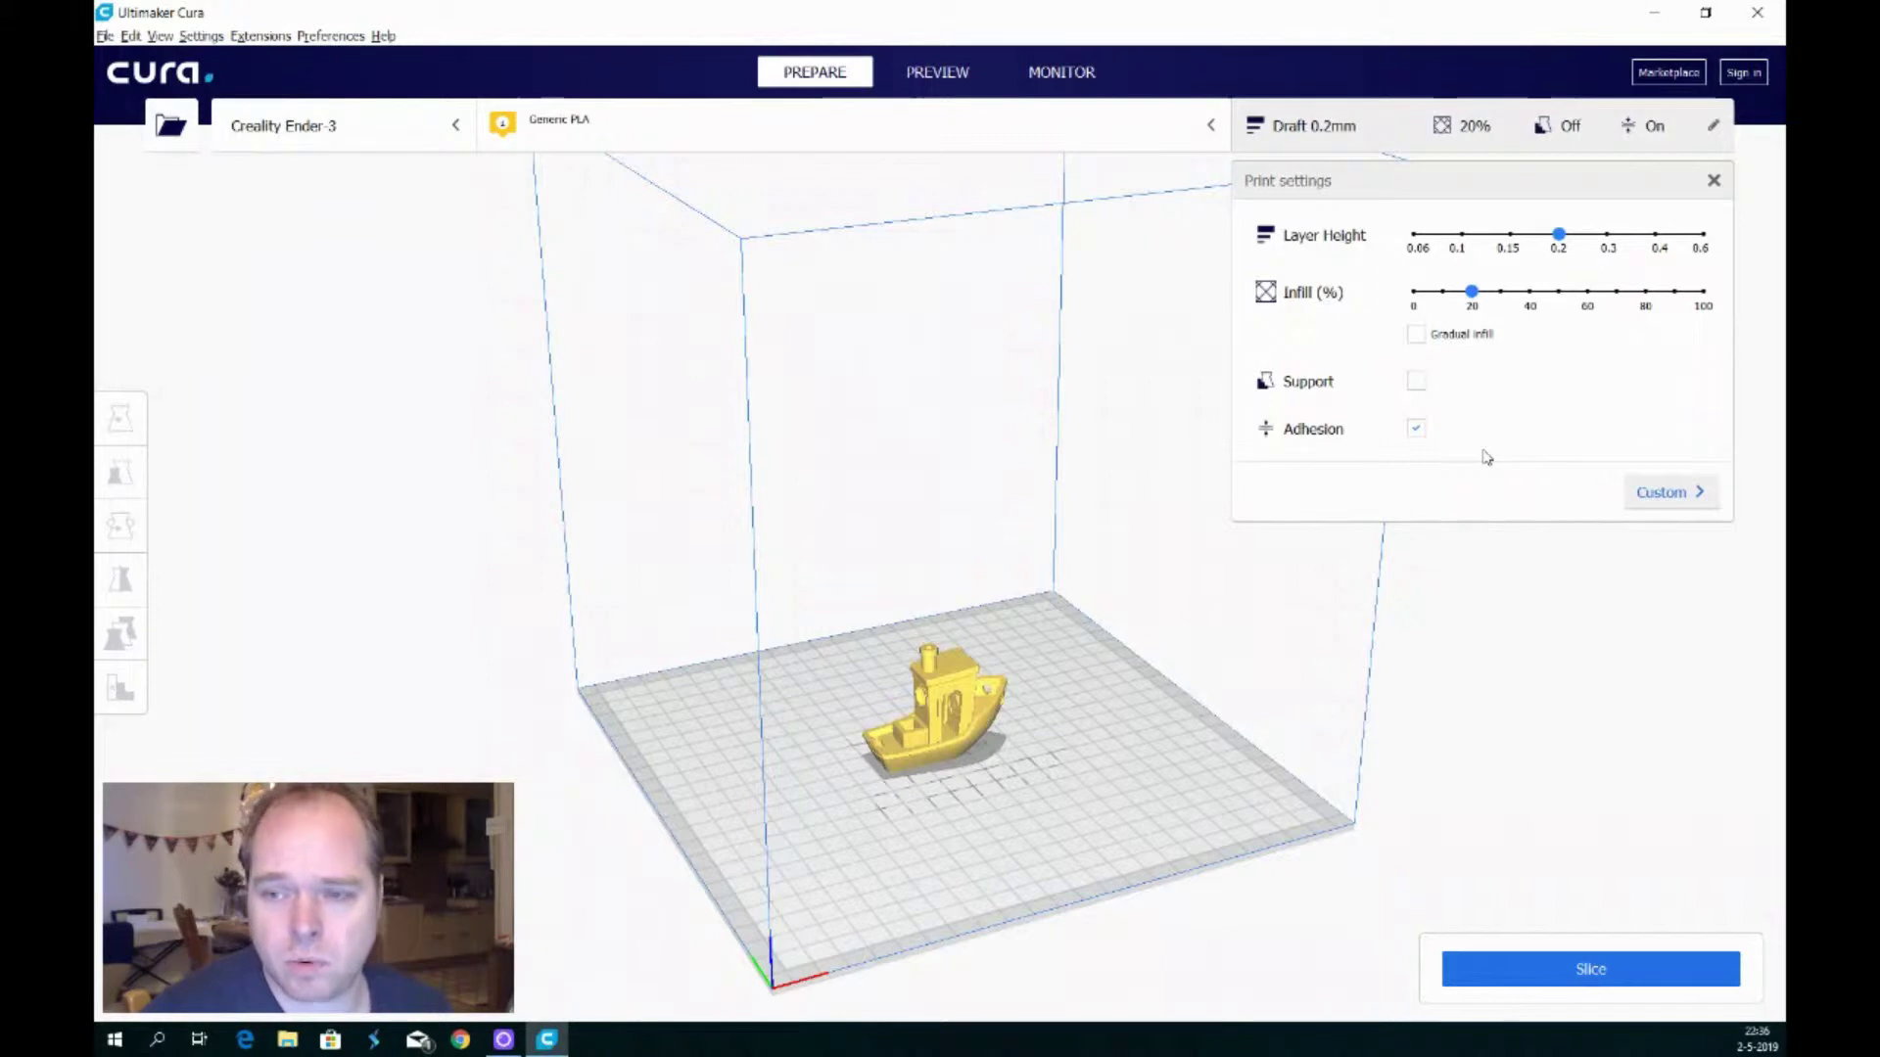
# Toggle the print settings from Custom back to Recommended, then enter the Preview layer view
pyautogui.click(1689, 500)
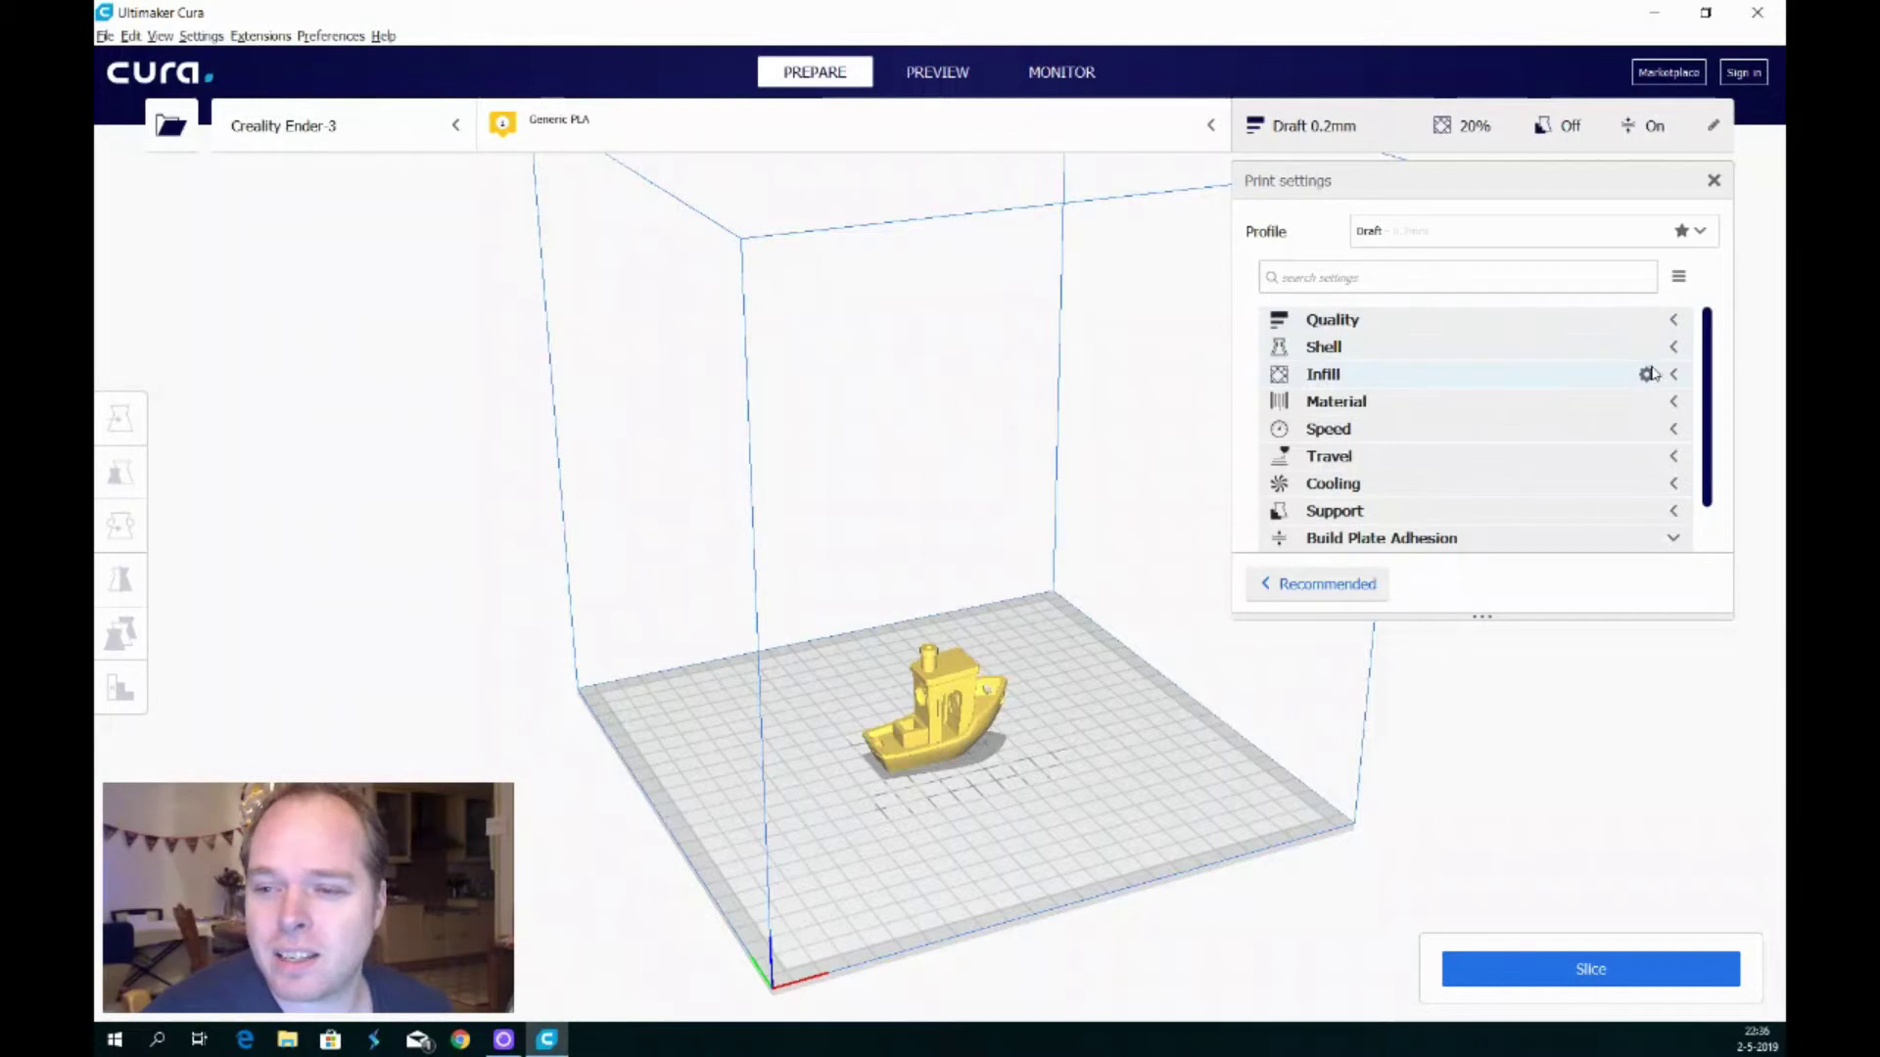
pyautogui.click(1349, 586)
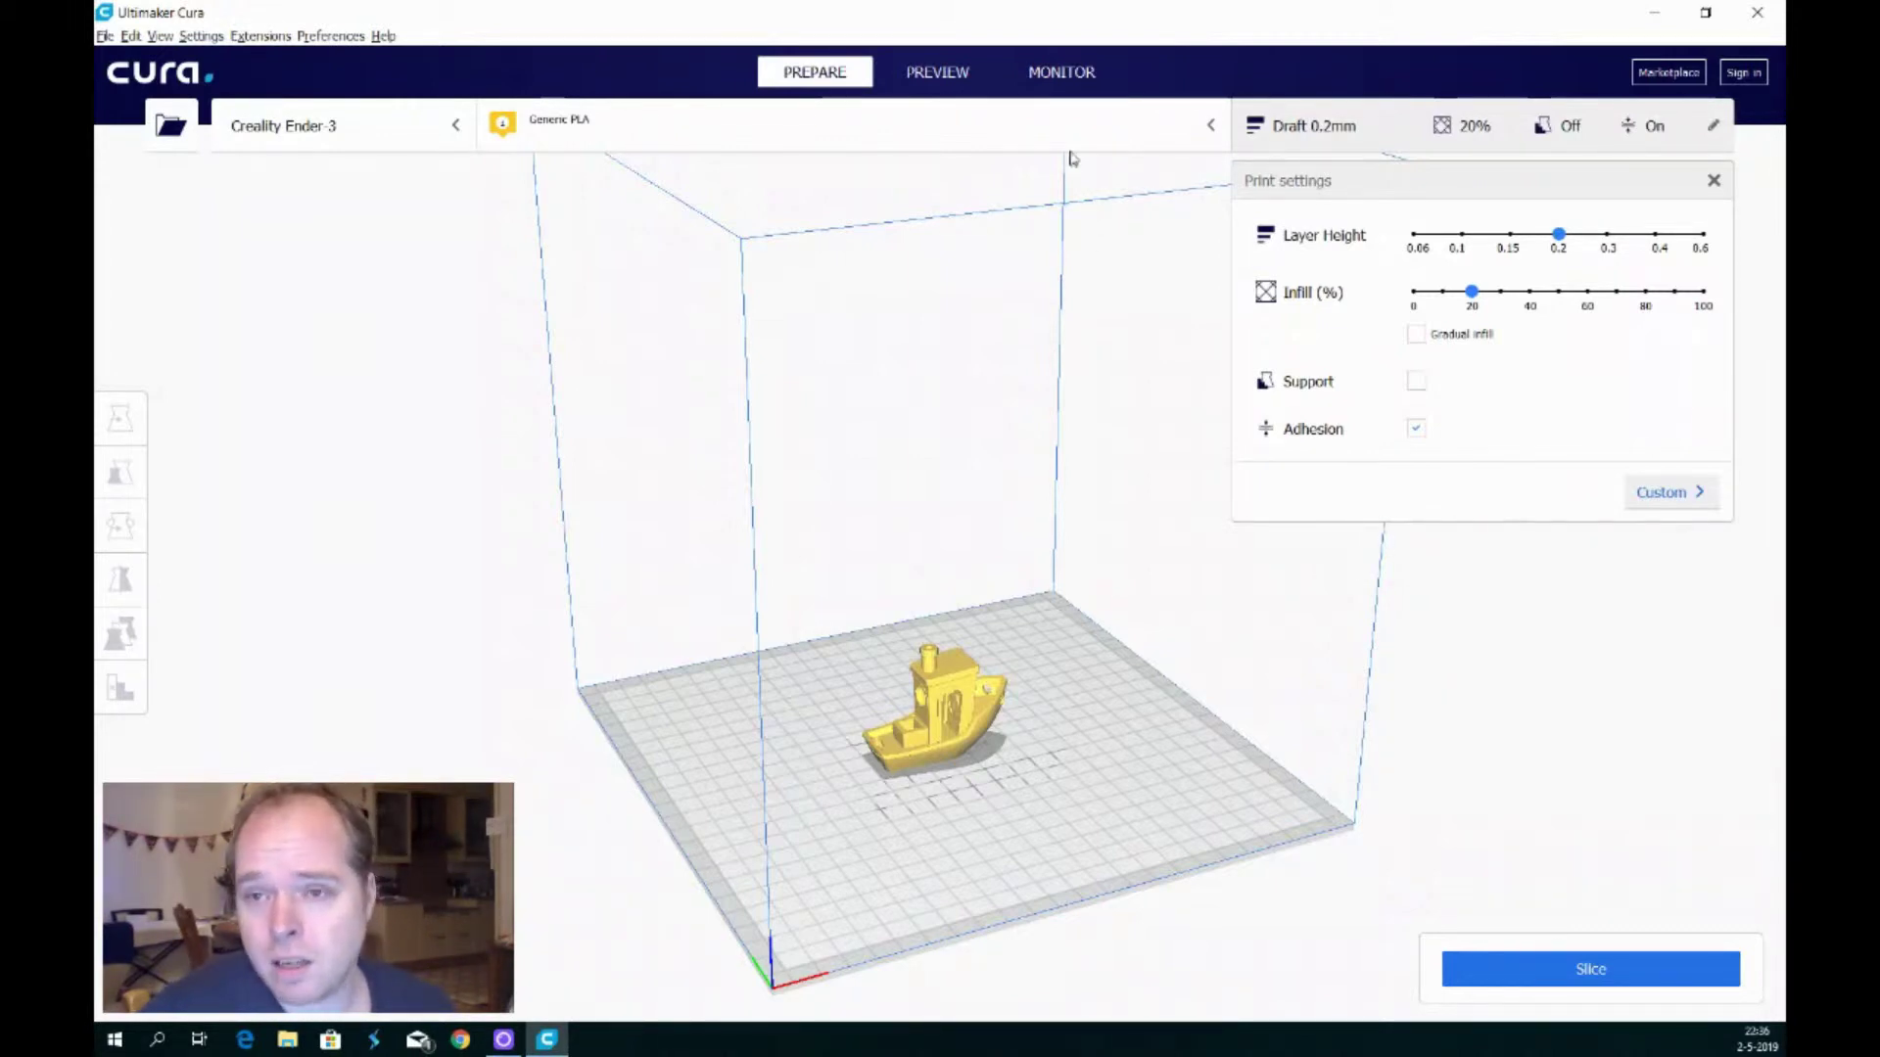
pyautogui.click(969, 83)
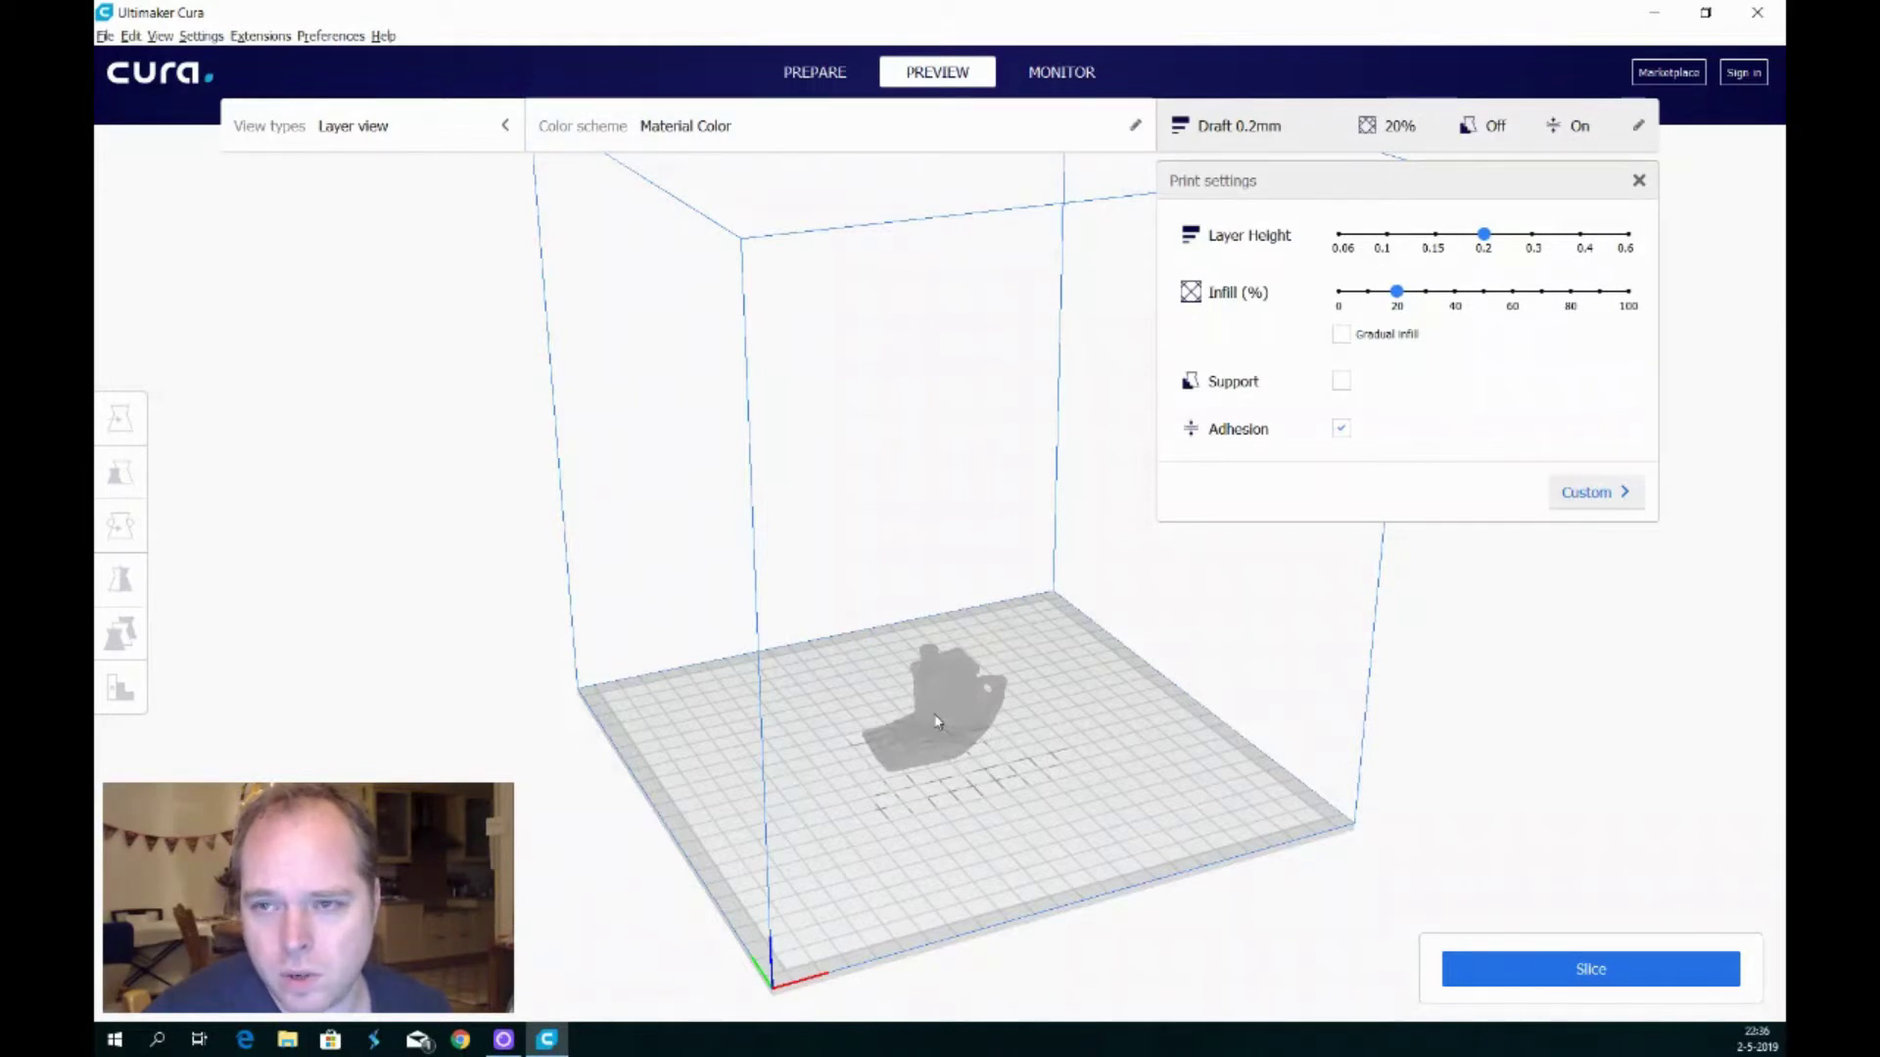
# Expand the Color scheme panel and close the Print settings panel
pyautogui.click(676, 130)
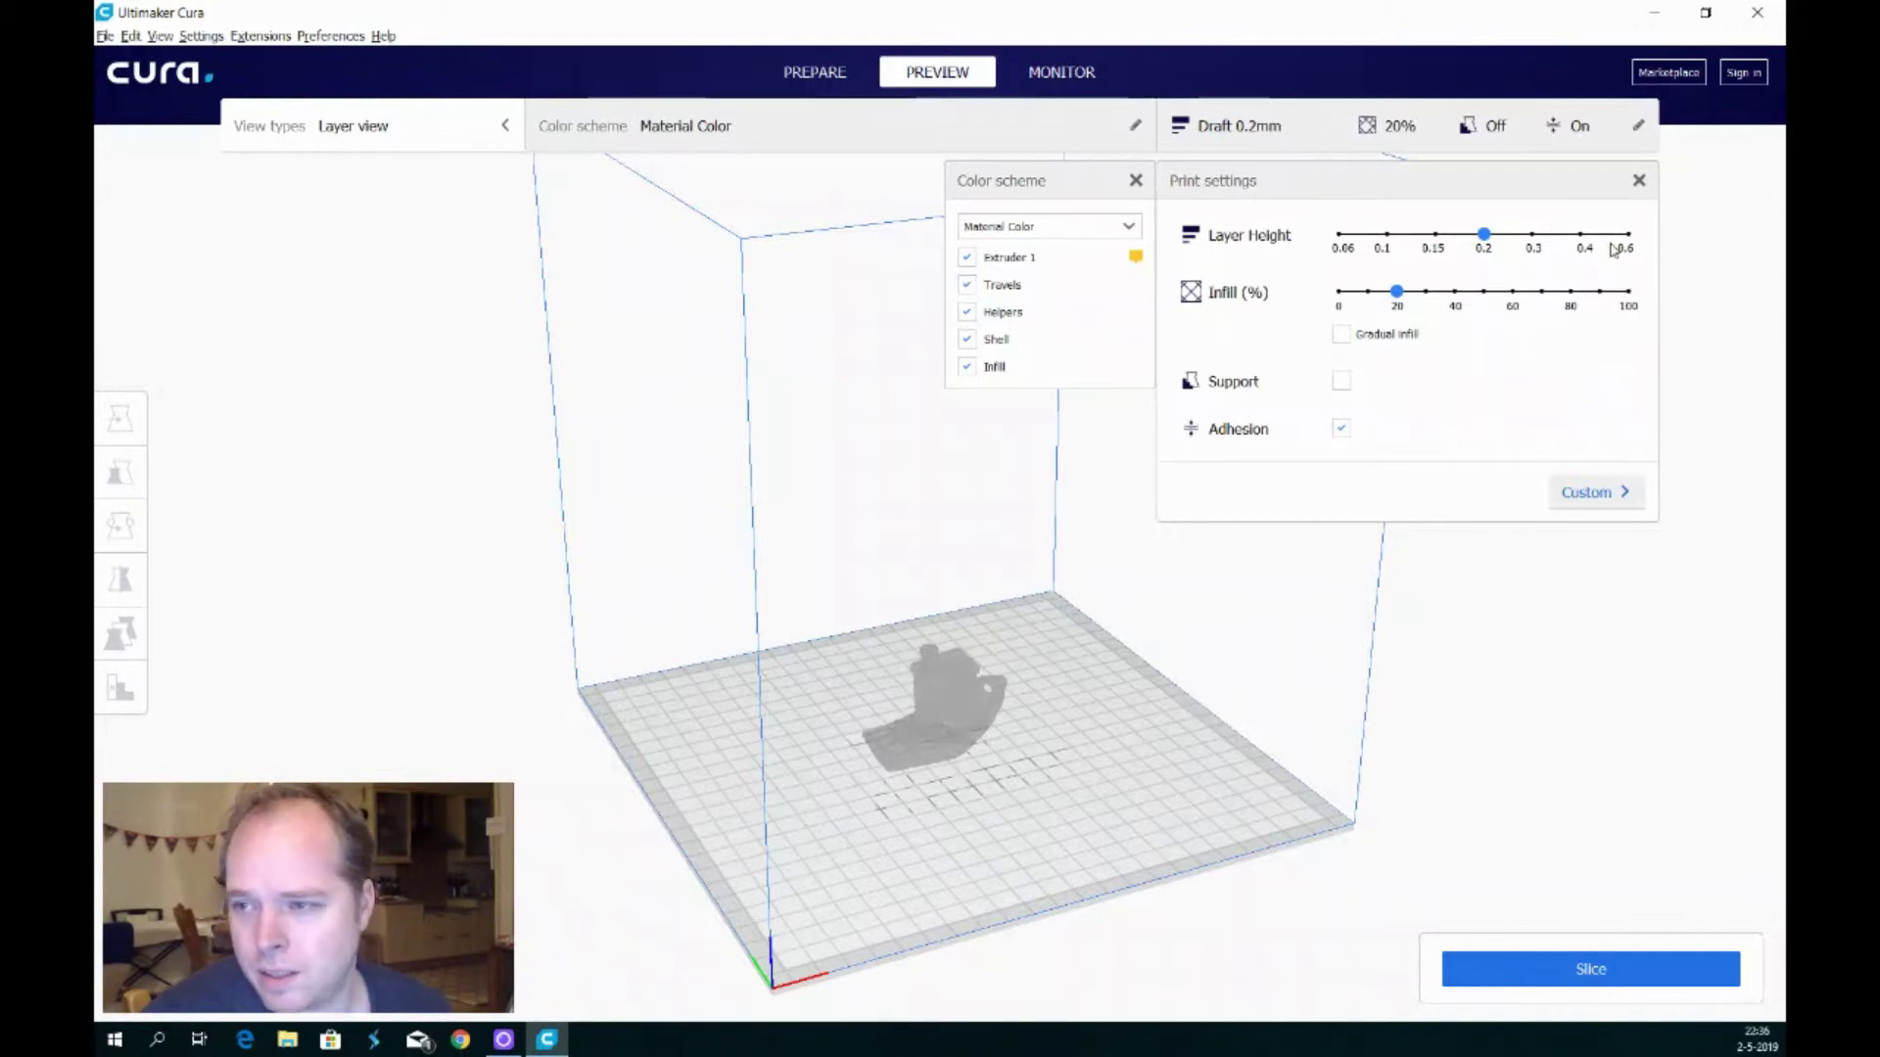
pyautogui.click(1640, 182)
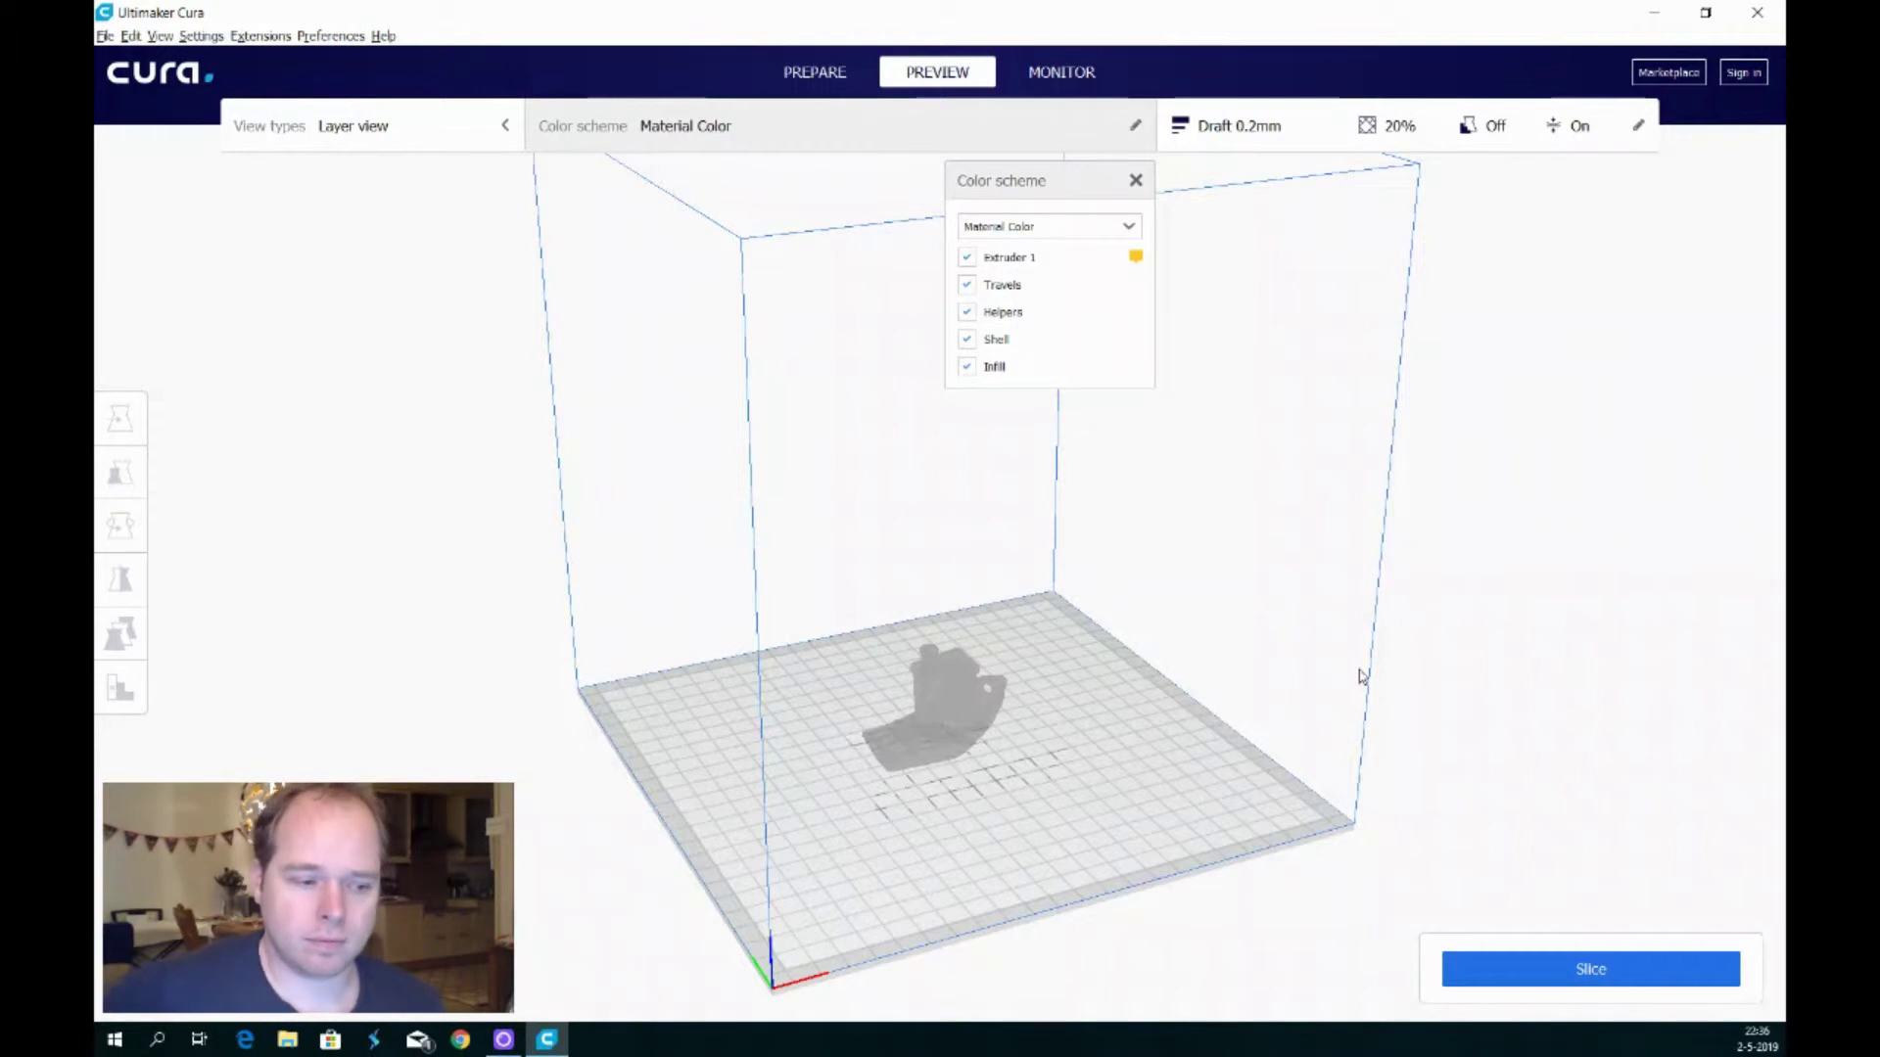
# Slice the Benchy, then scrub the layer slider and play the first-layer toolpath simulation
pyautogui.hotkey('ctrl', 'p')
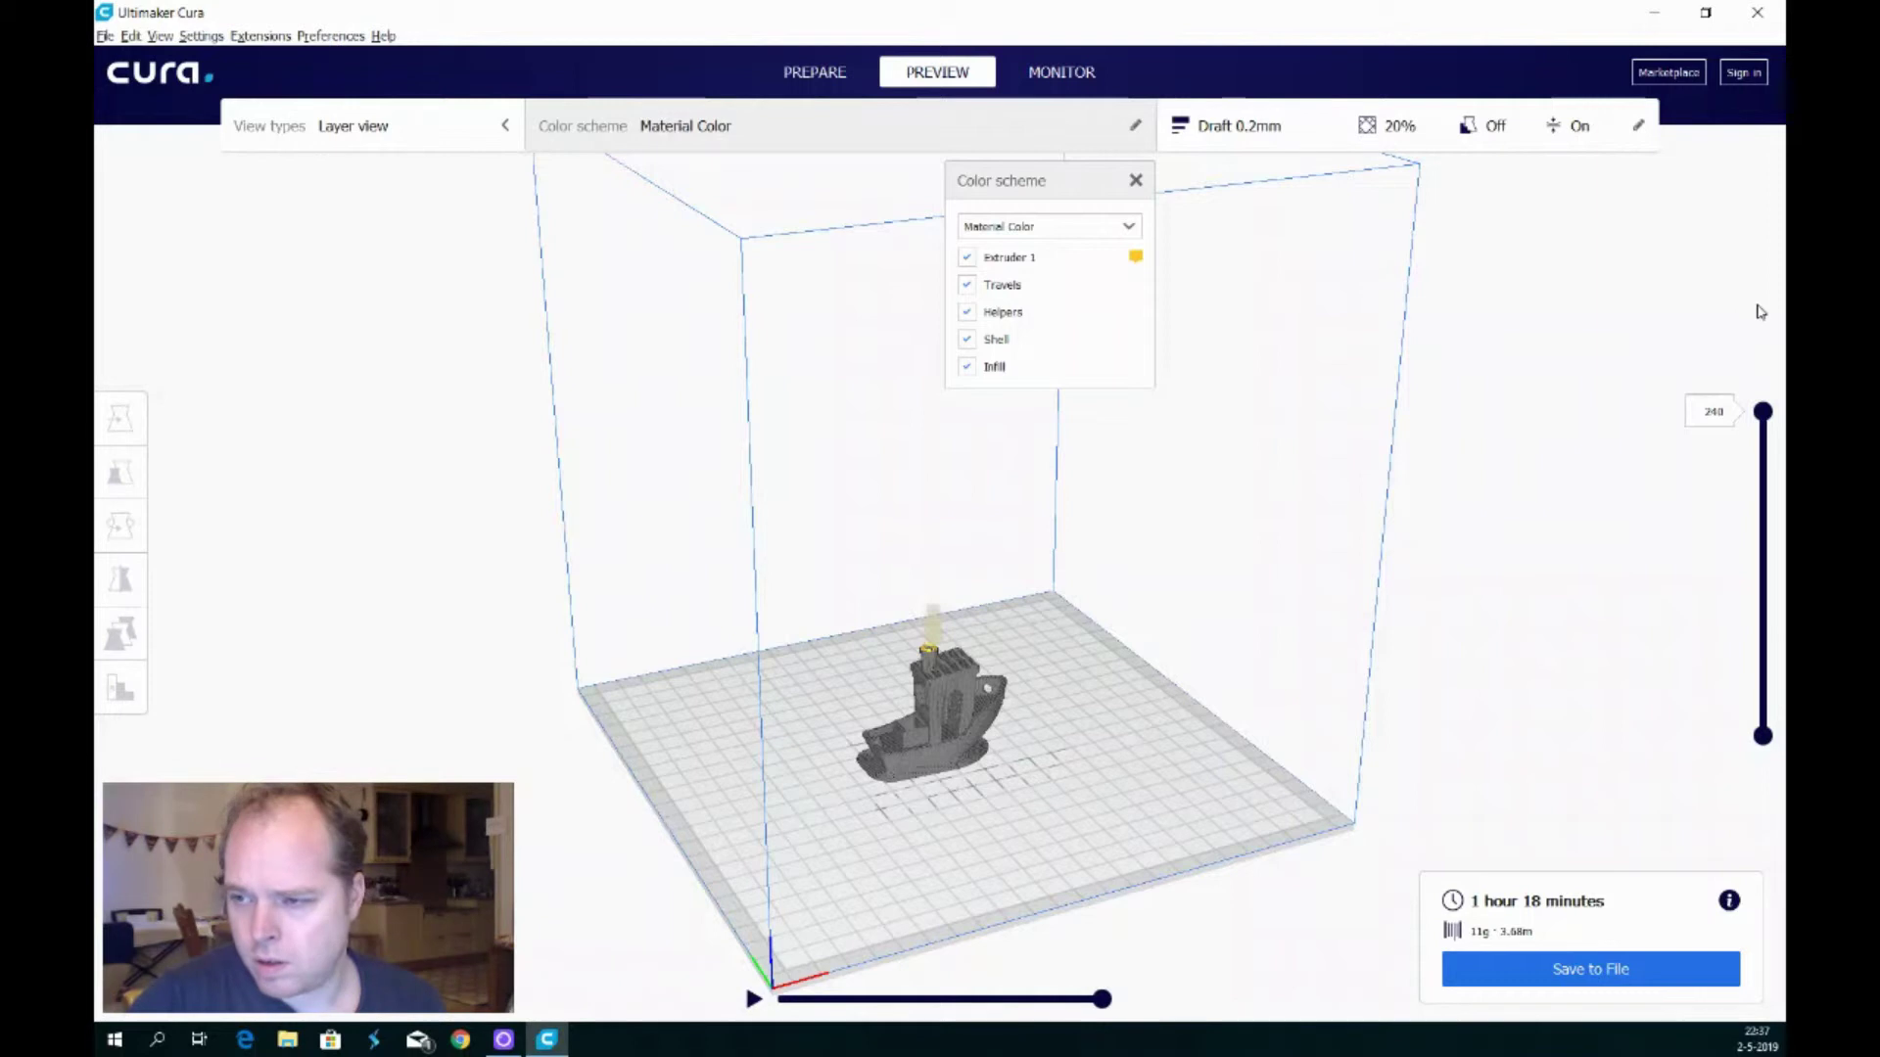
pyautogui.moveTo(1764, 451); pyautogui.dragTo(1763, 707)
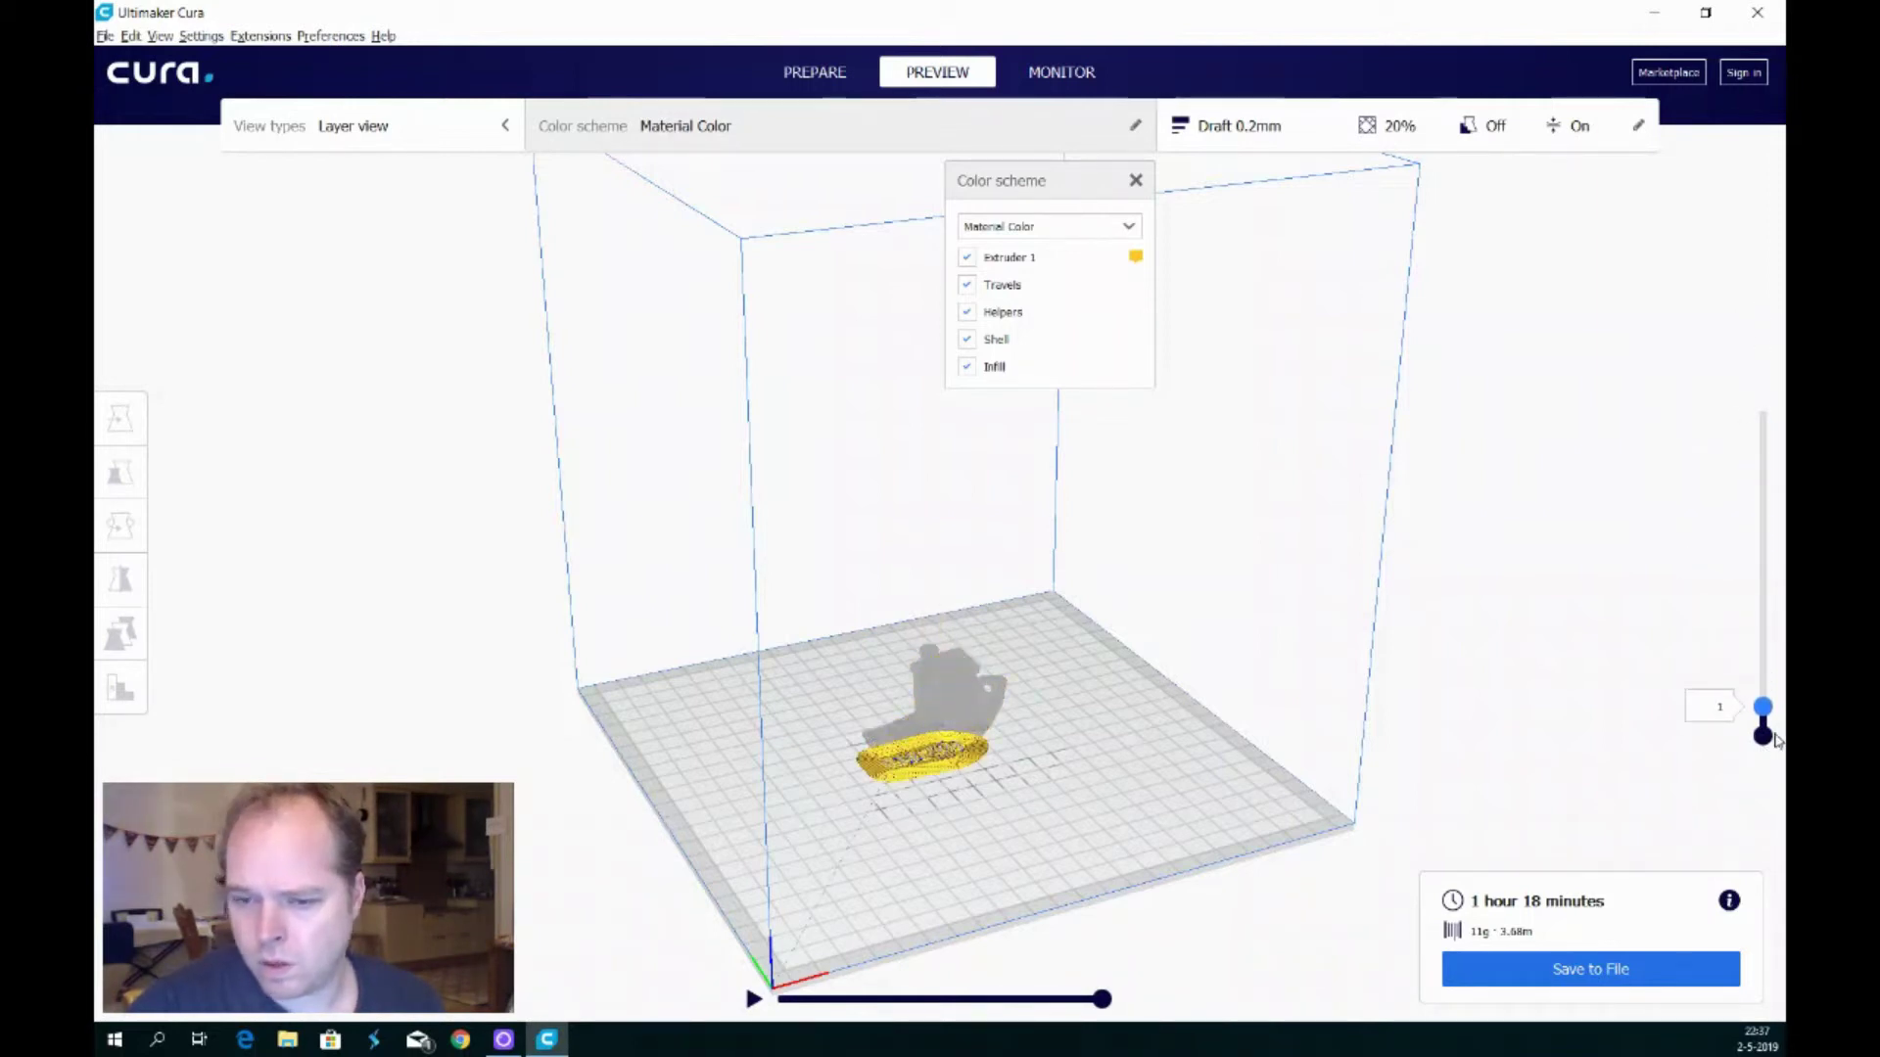
pyautogui.click(752, 1001)
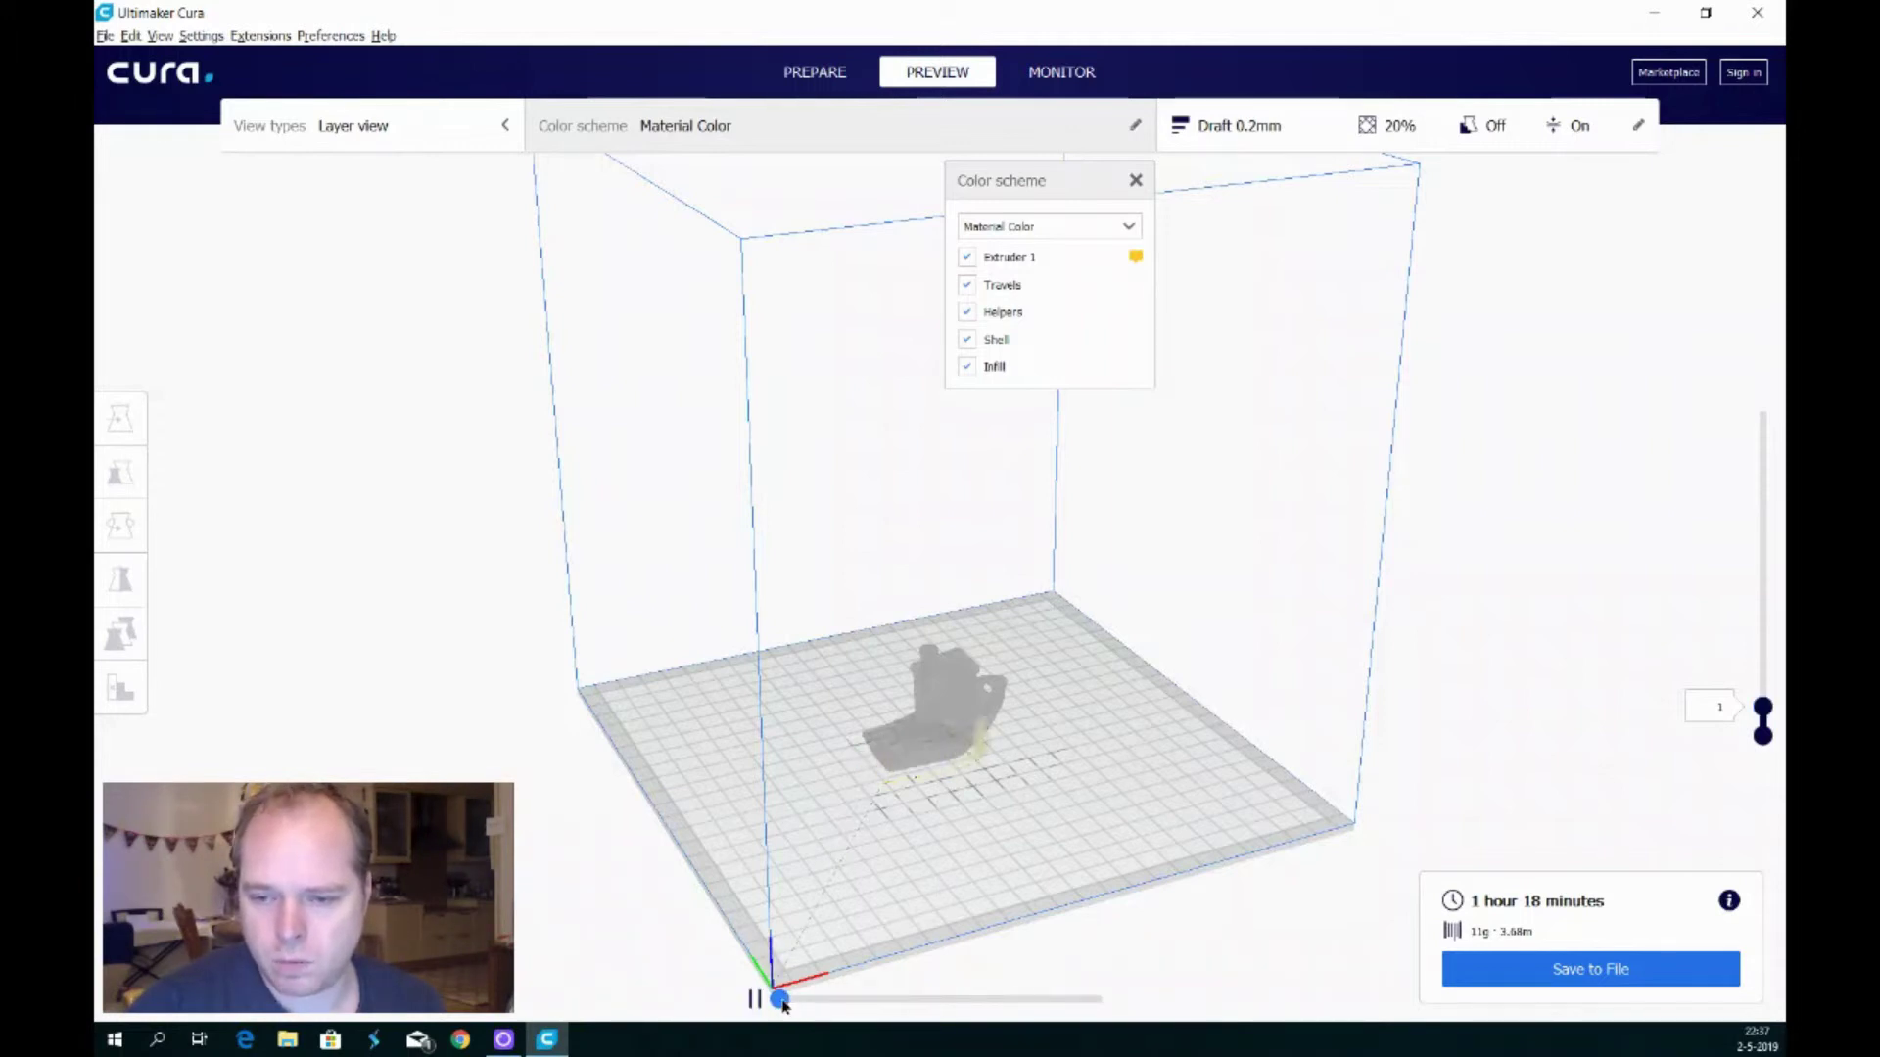
pyautogui.moveTo(799, 1005); pyautogui.dragTo(805, 1005)
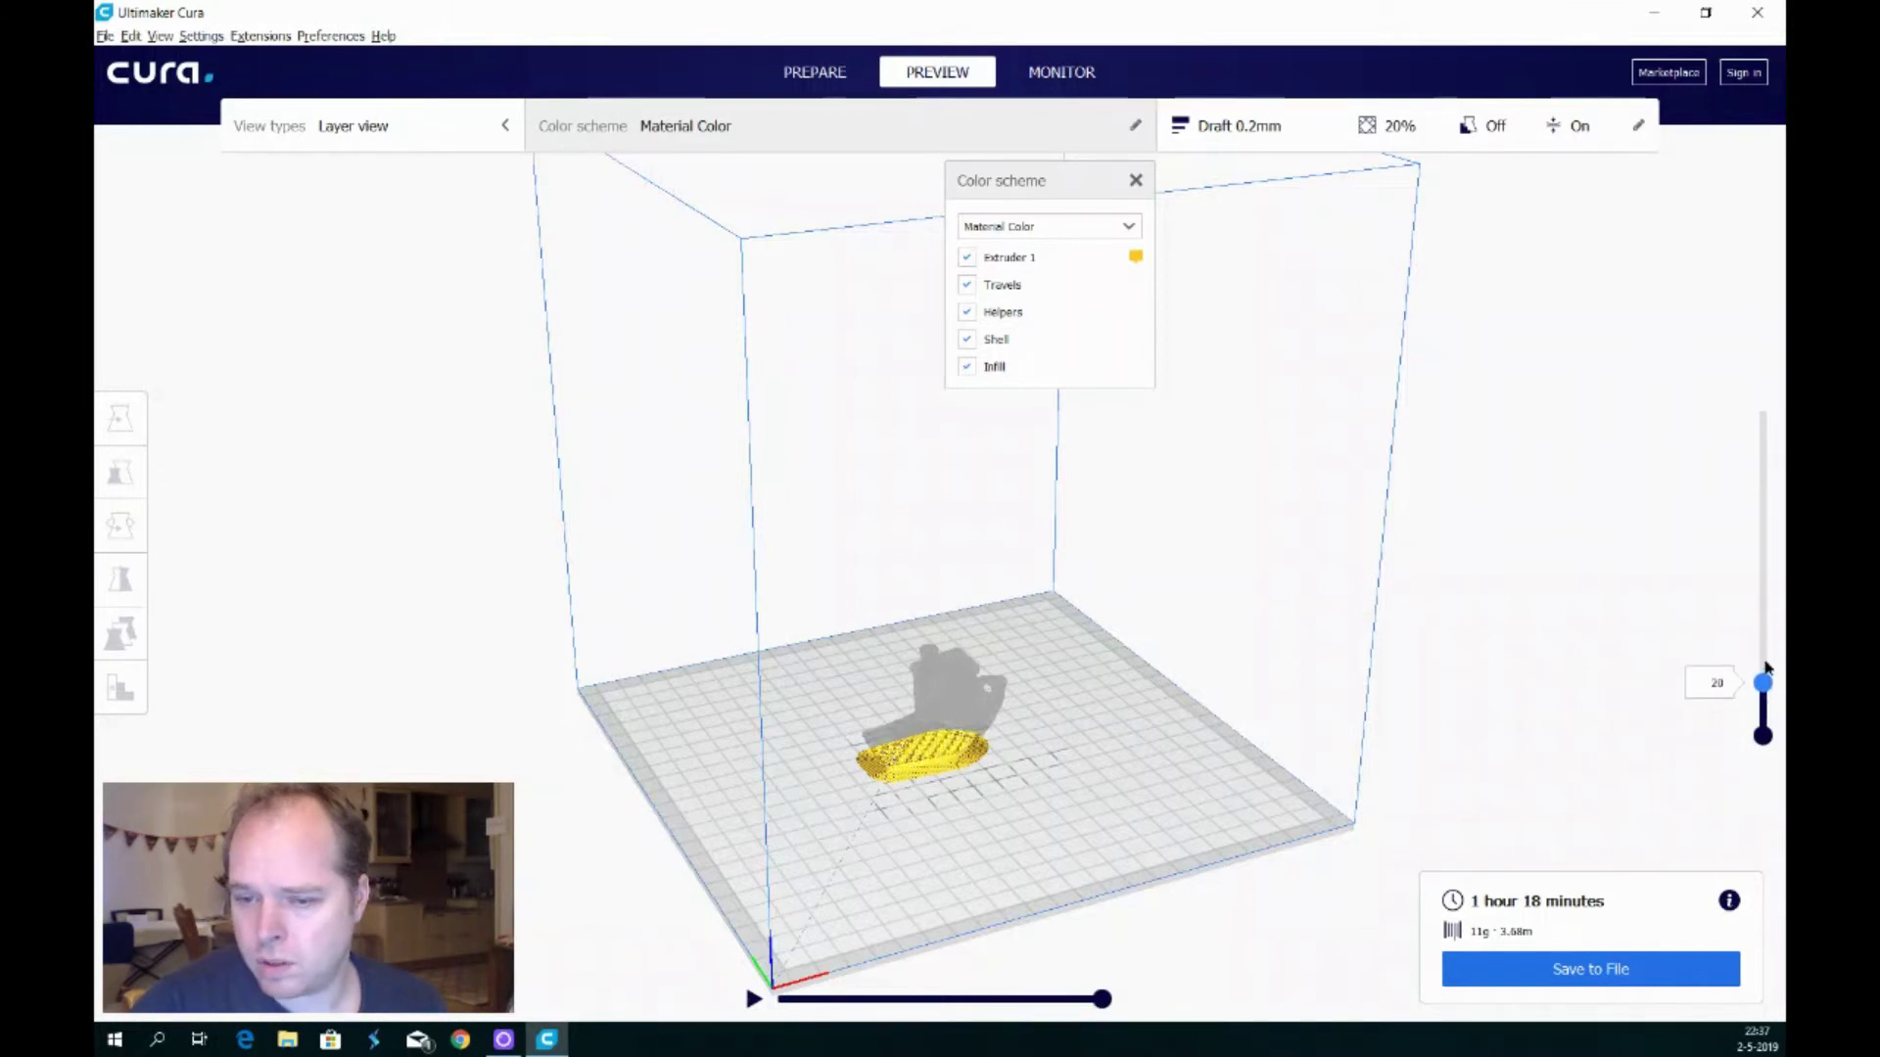
pyautogui.moveTo(1763, 682); pyautogui.dragTo(1763, 642)
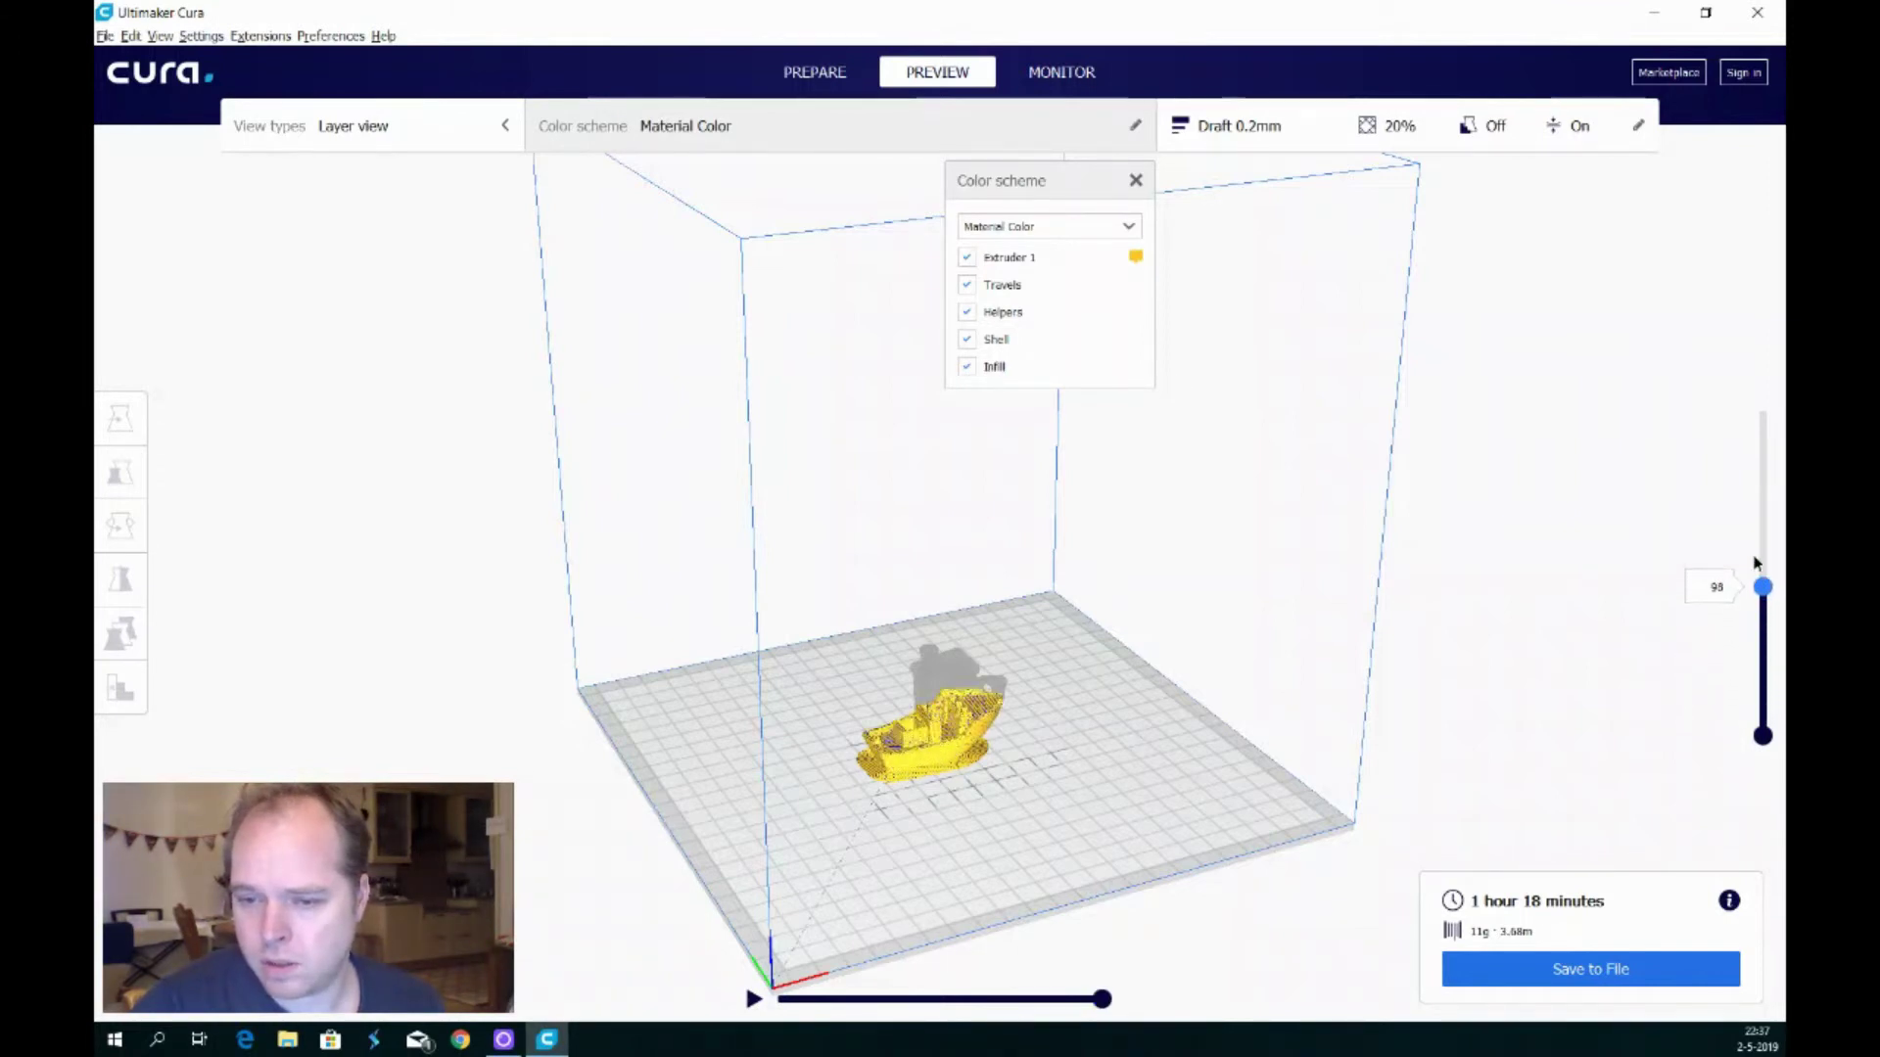